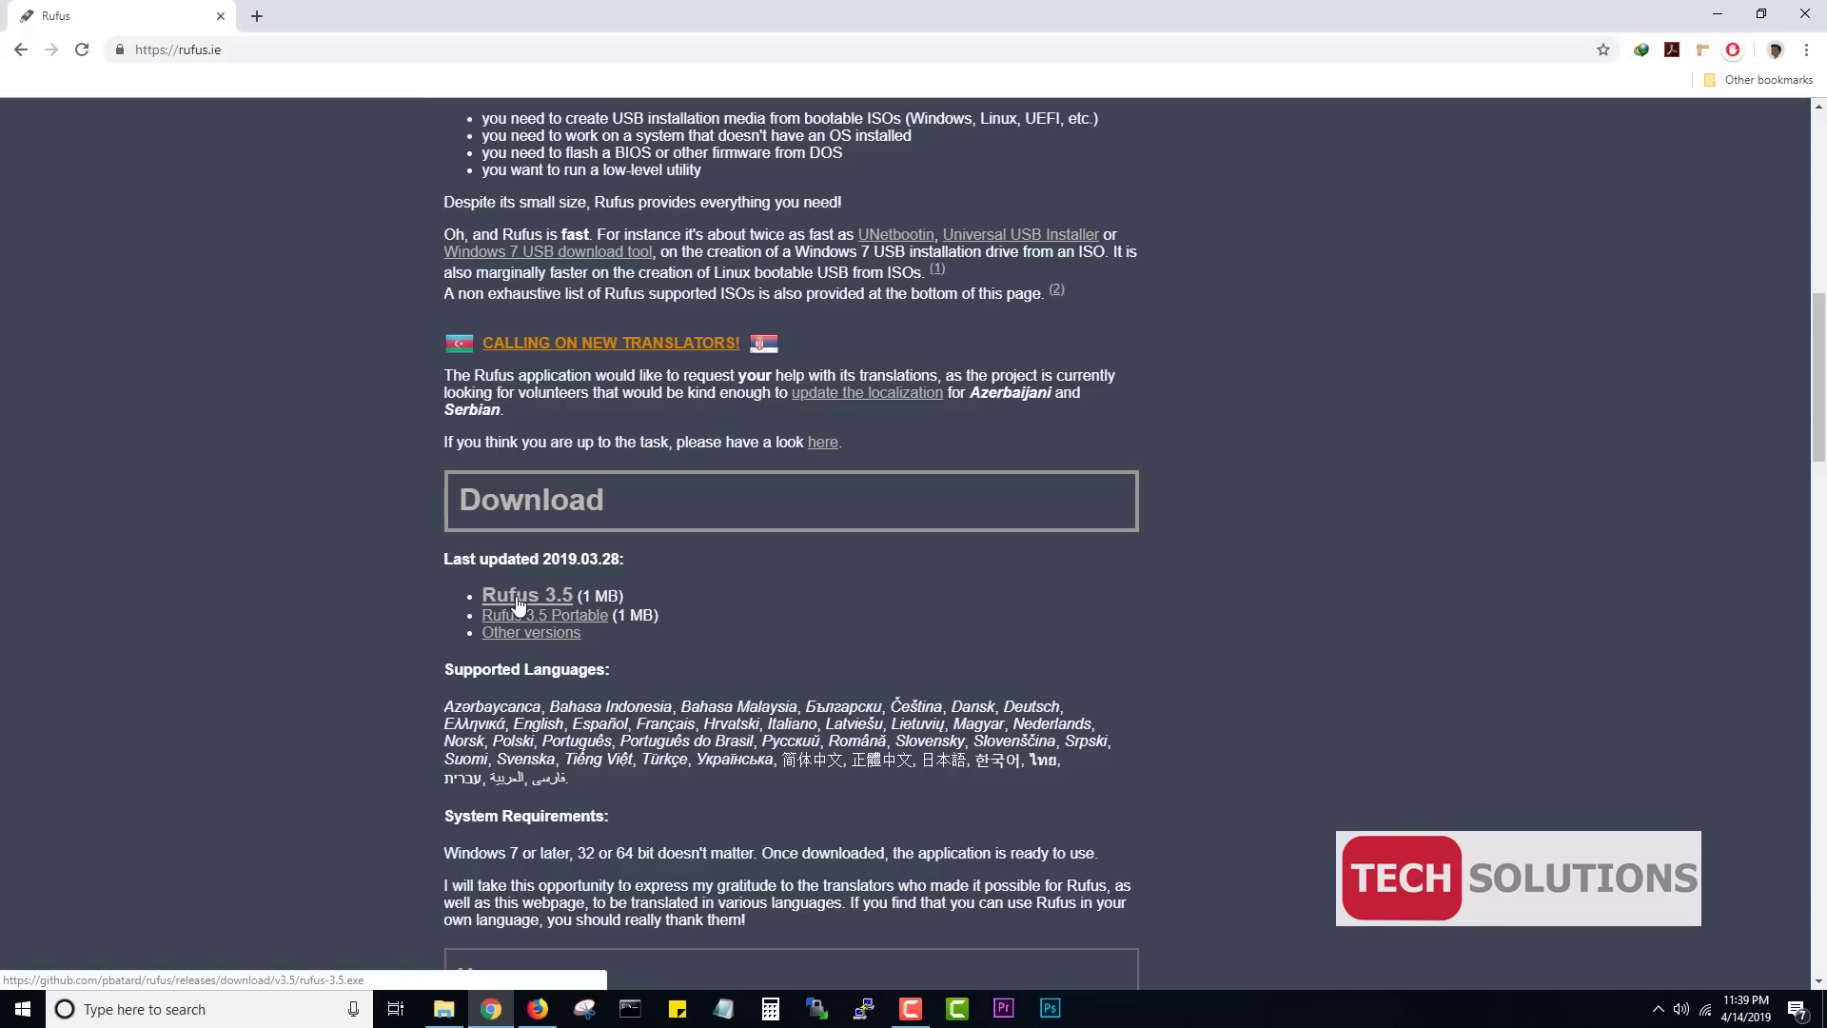
- Download Rufus 3.5 from the website and run rufus-3.5.exe, declining online update checks
left_click(516, 599)
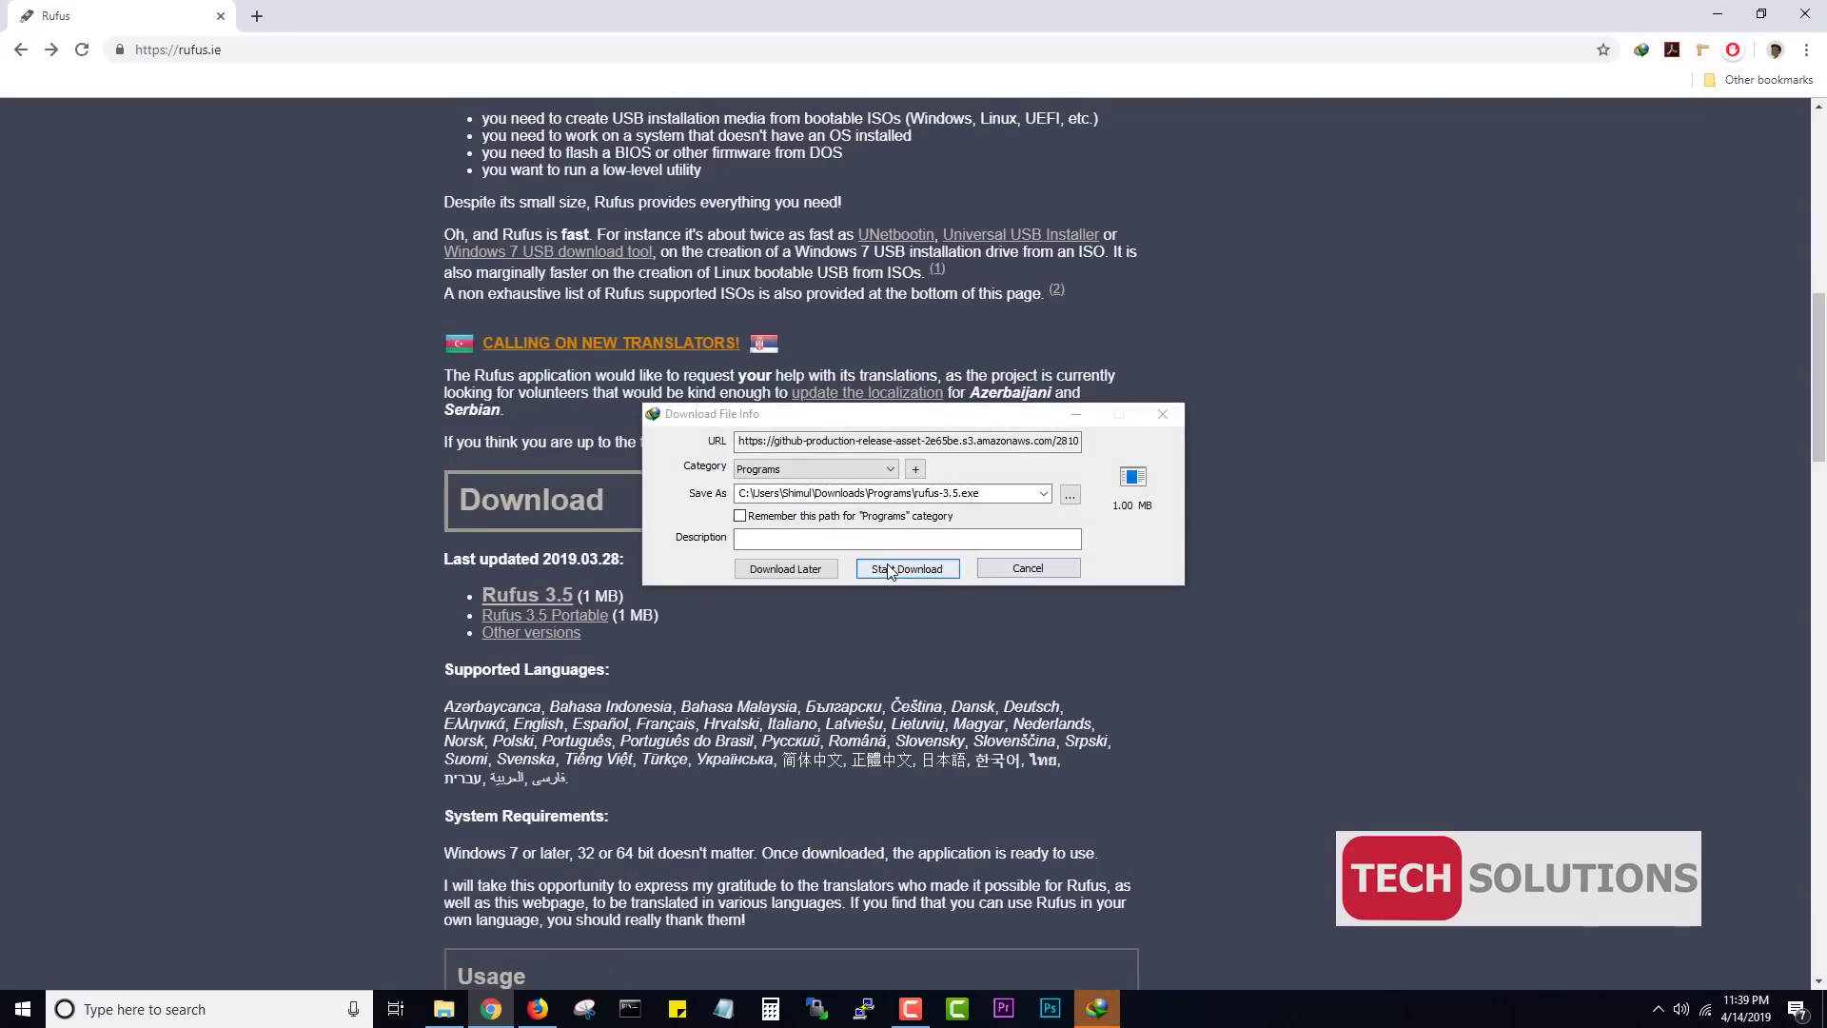
left_click(904, 568)
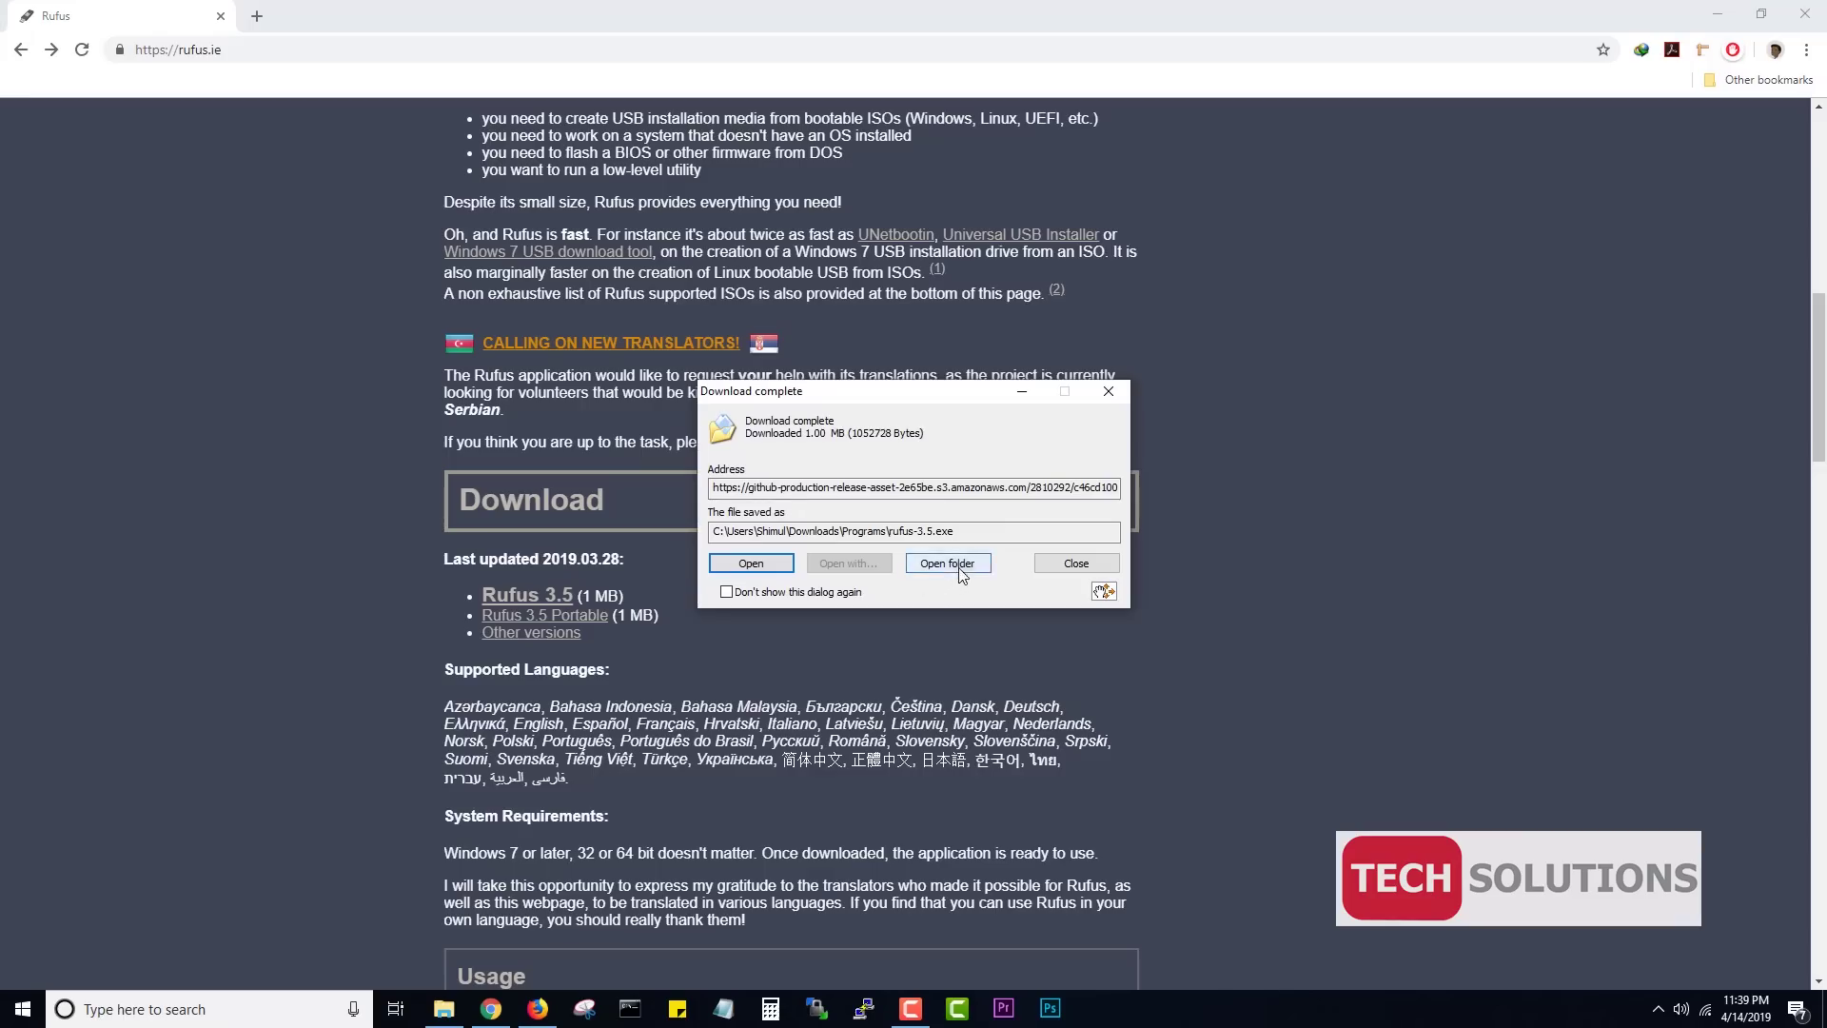
left_click(955, 565)
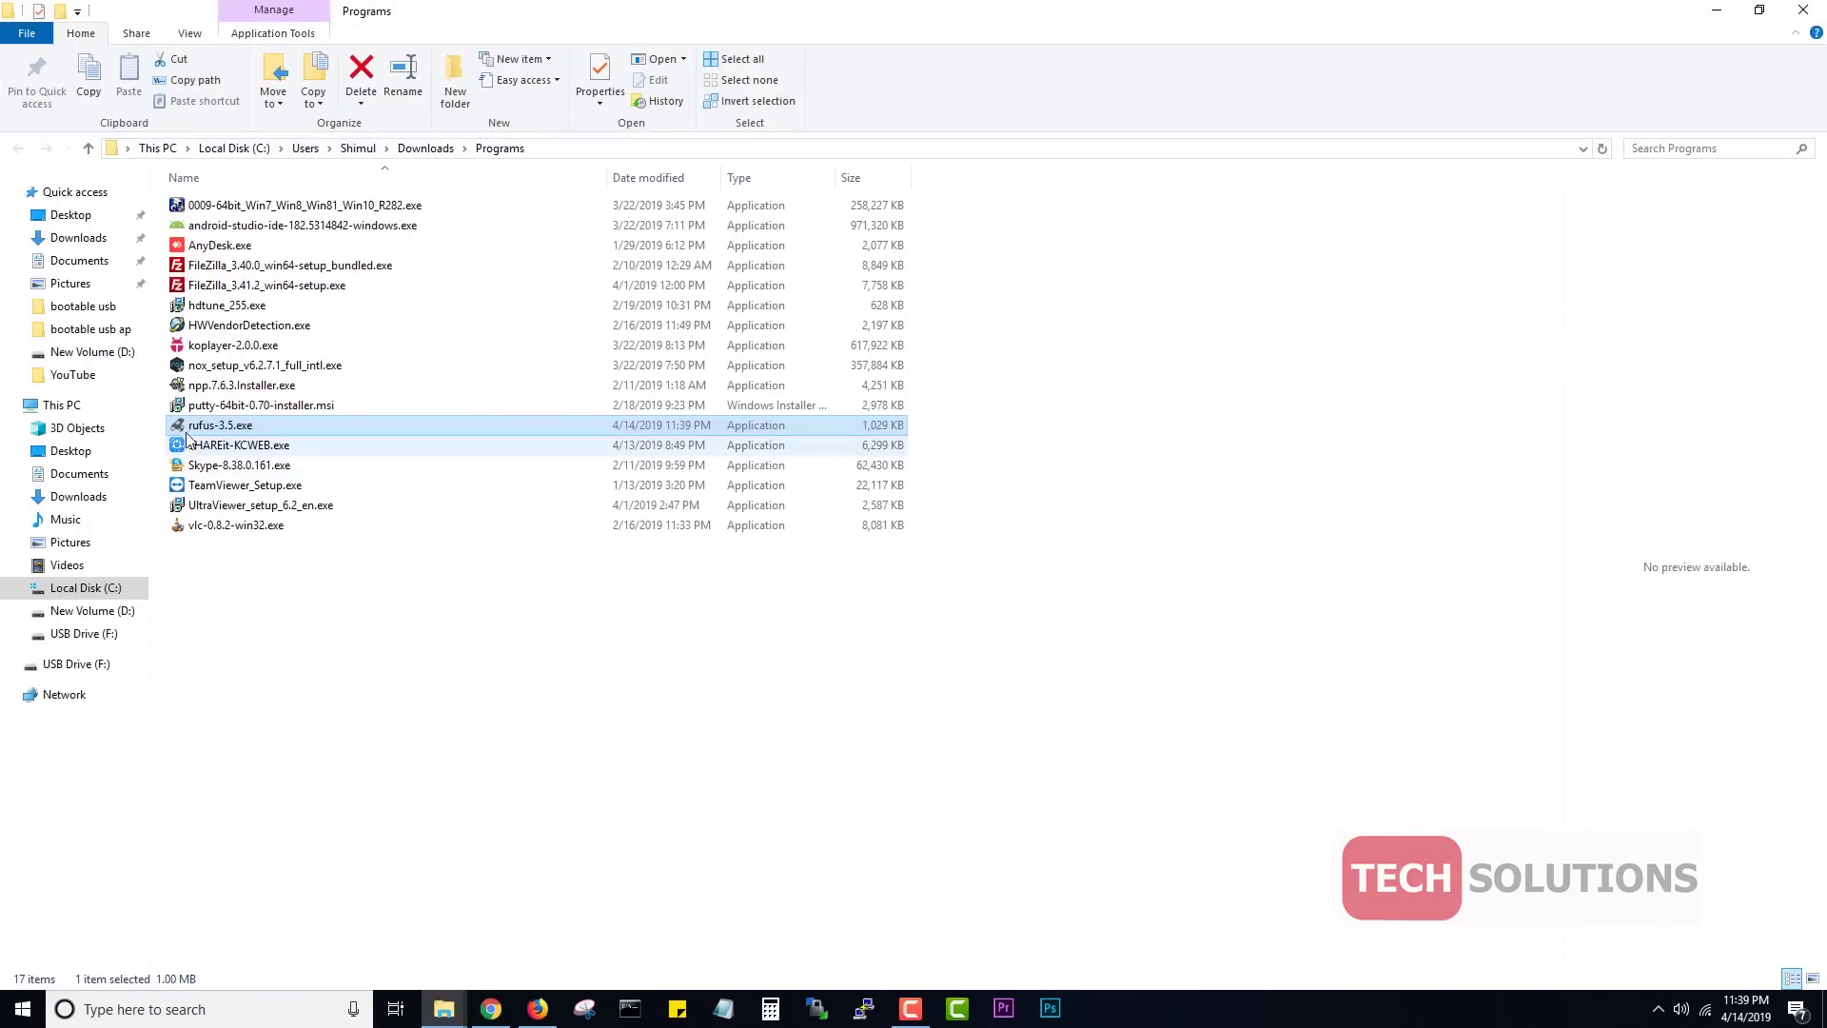
double_click(195, 425)
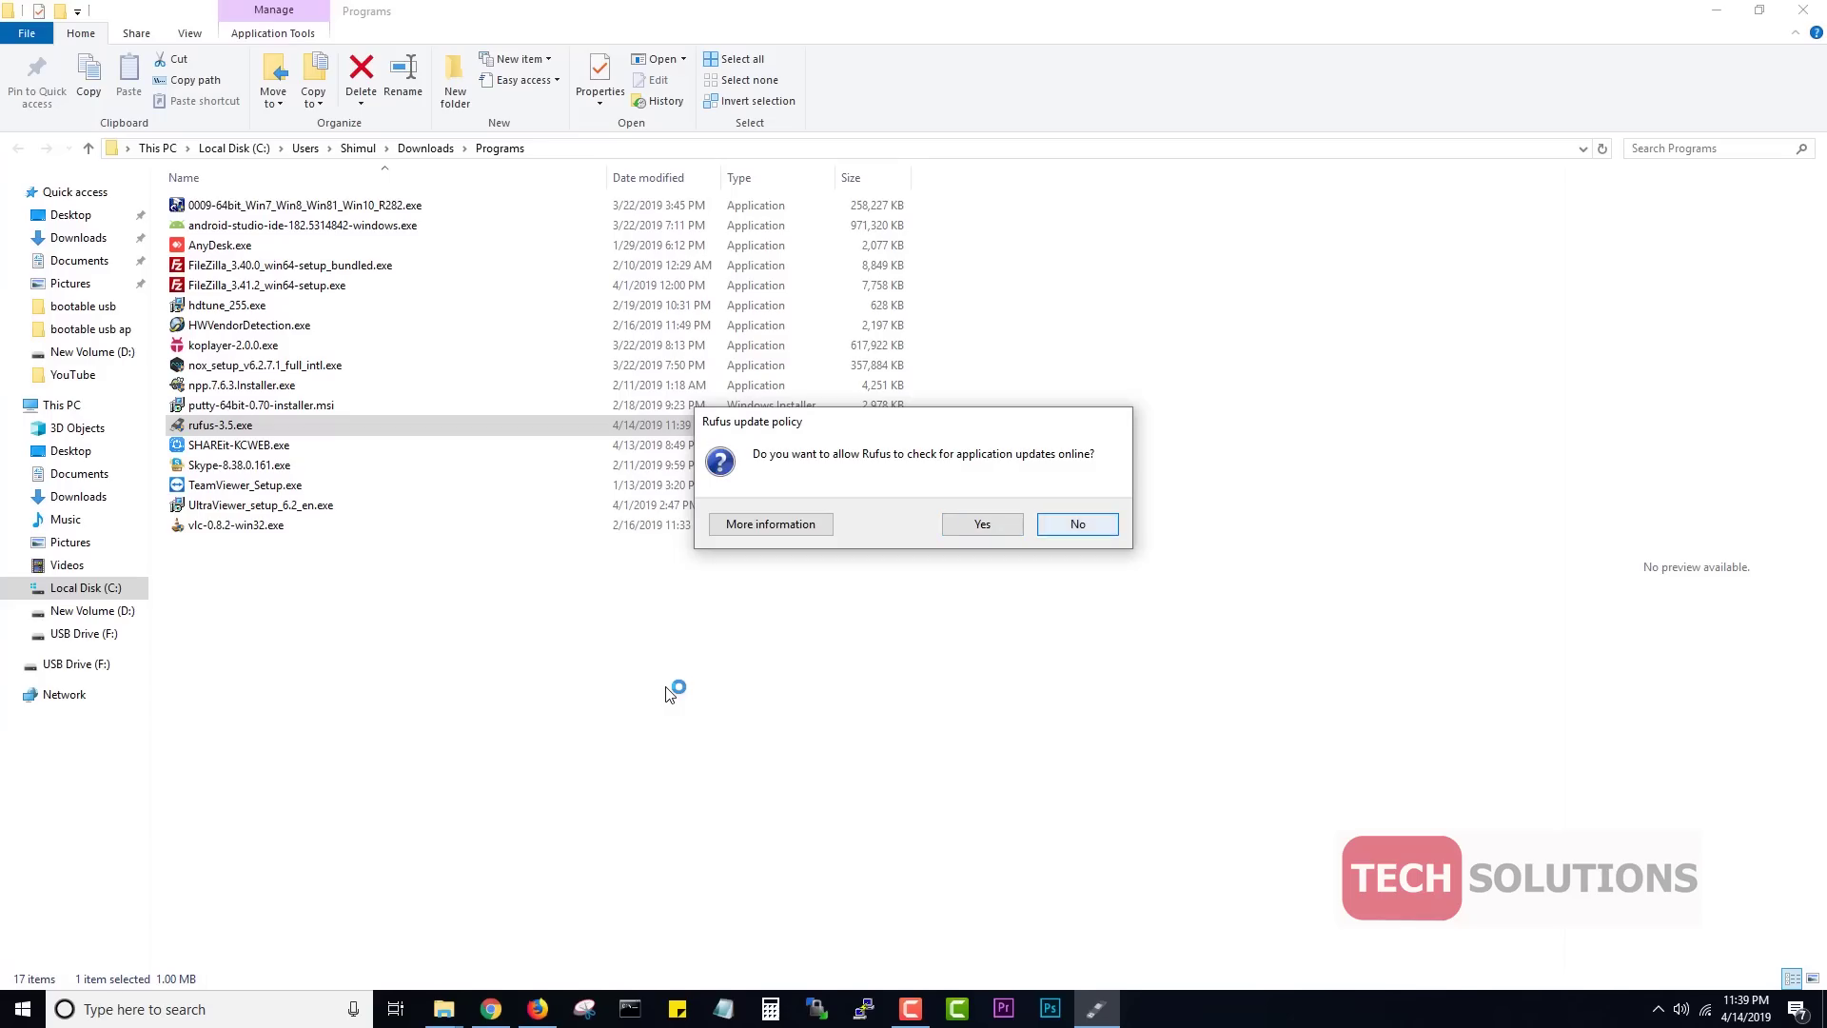
key("Return")
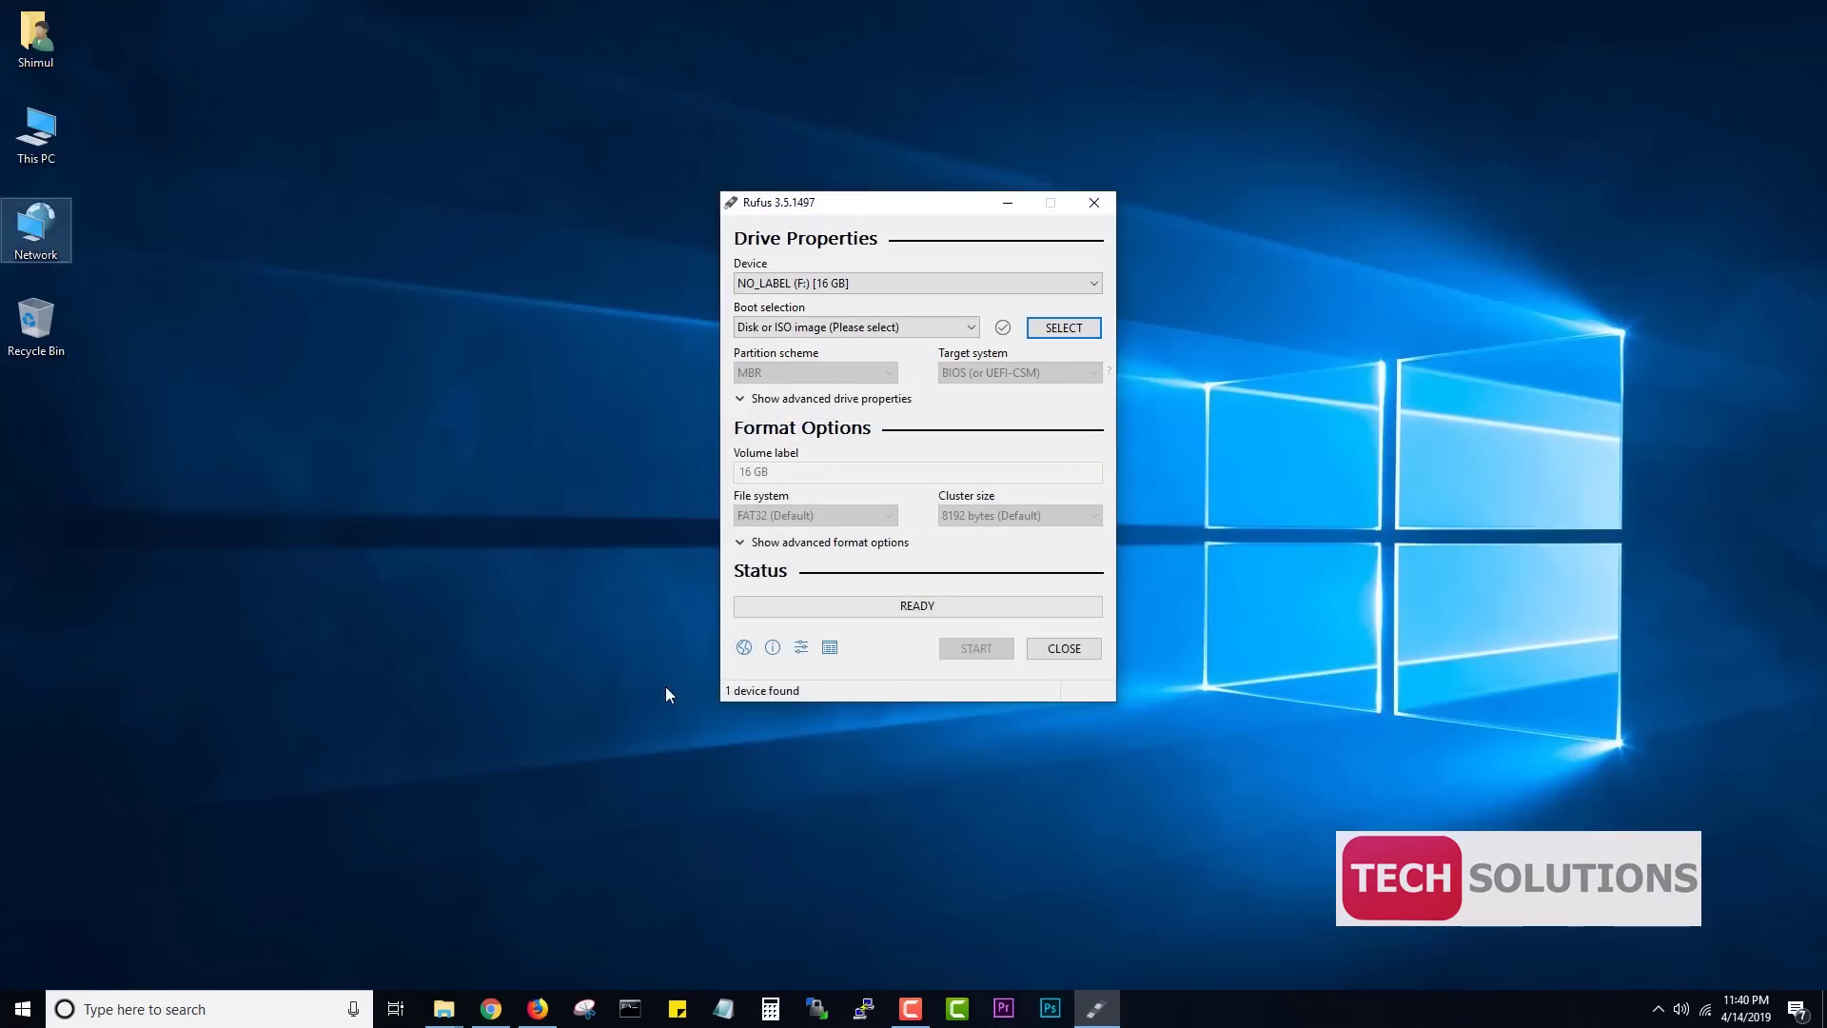
- Check the USB drive (F:) in This PC, and return to the Rufus window
double_click(35, 135)
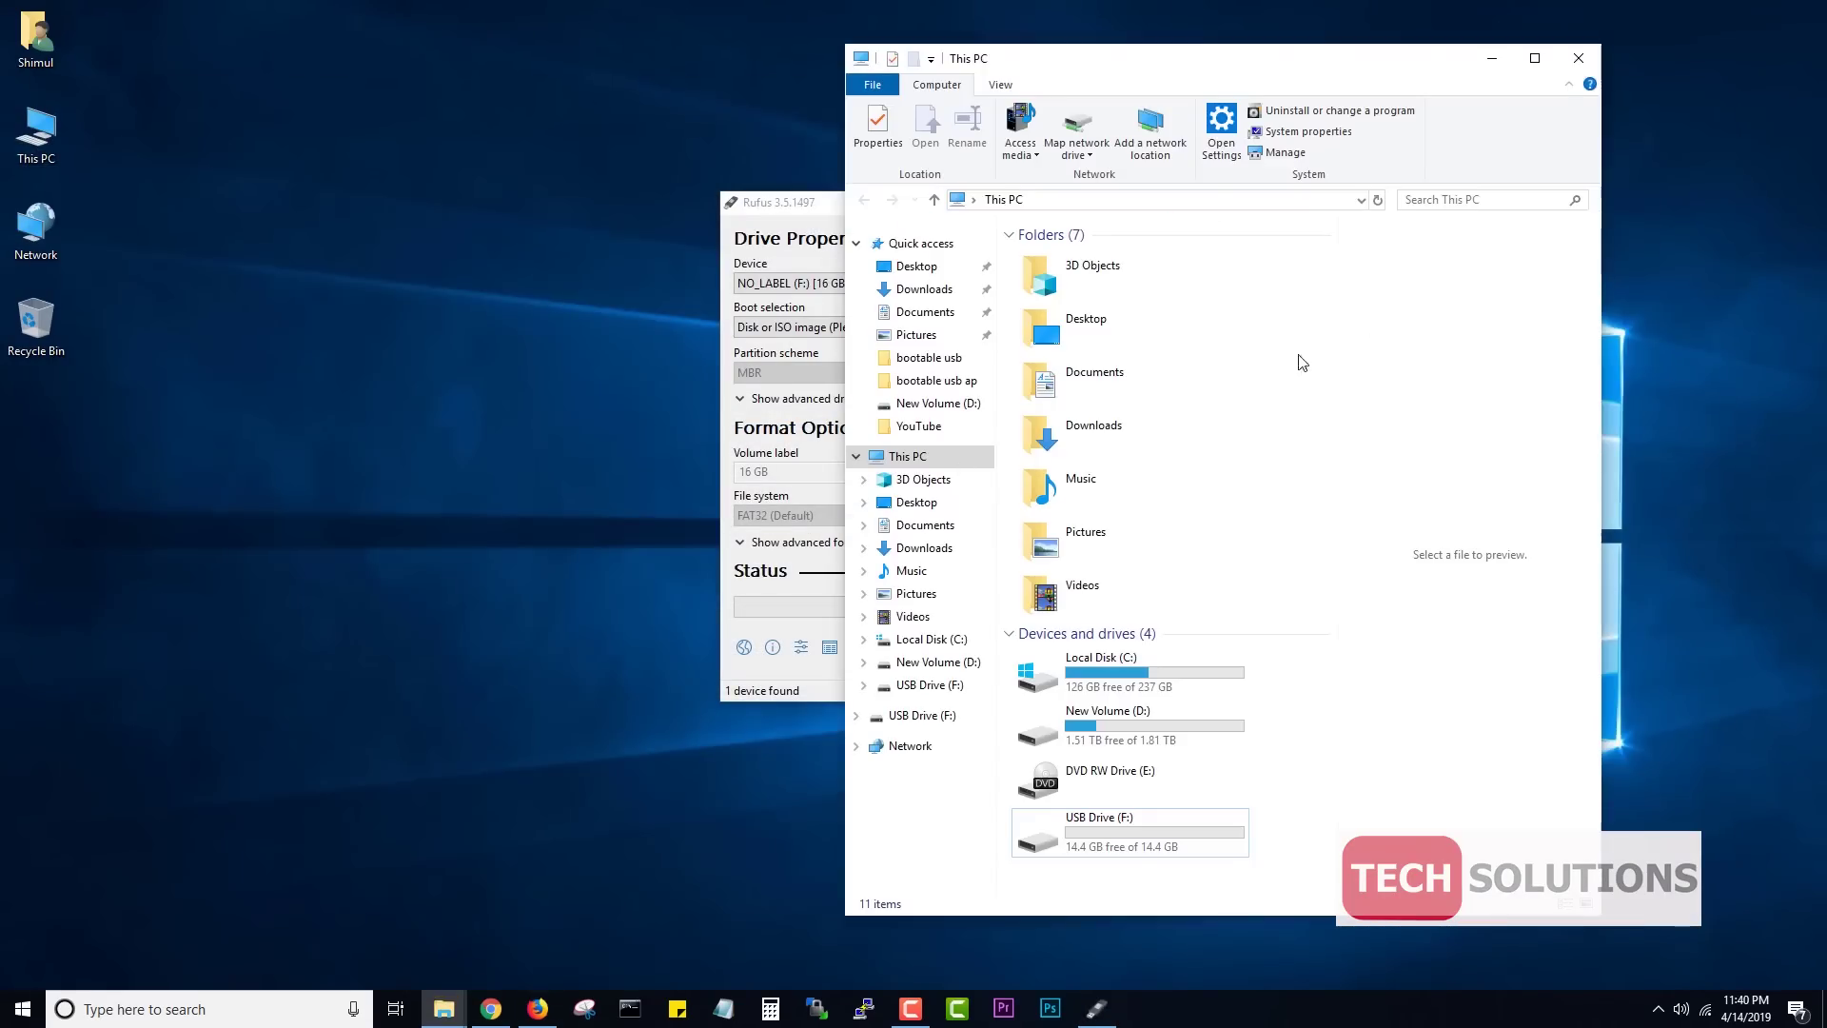
left_click(1534, 58)
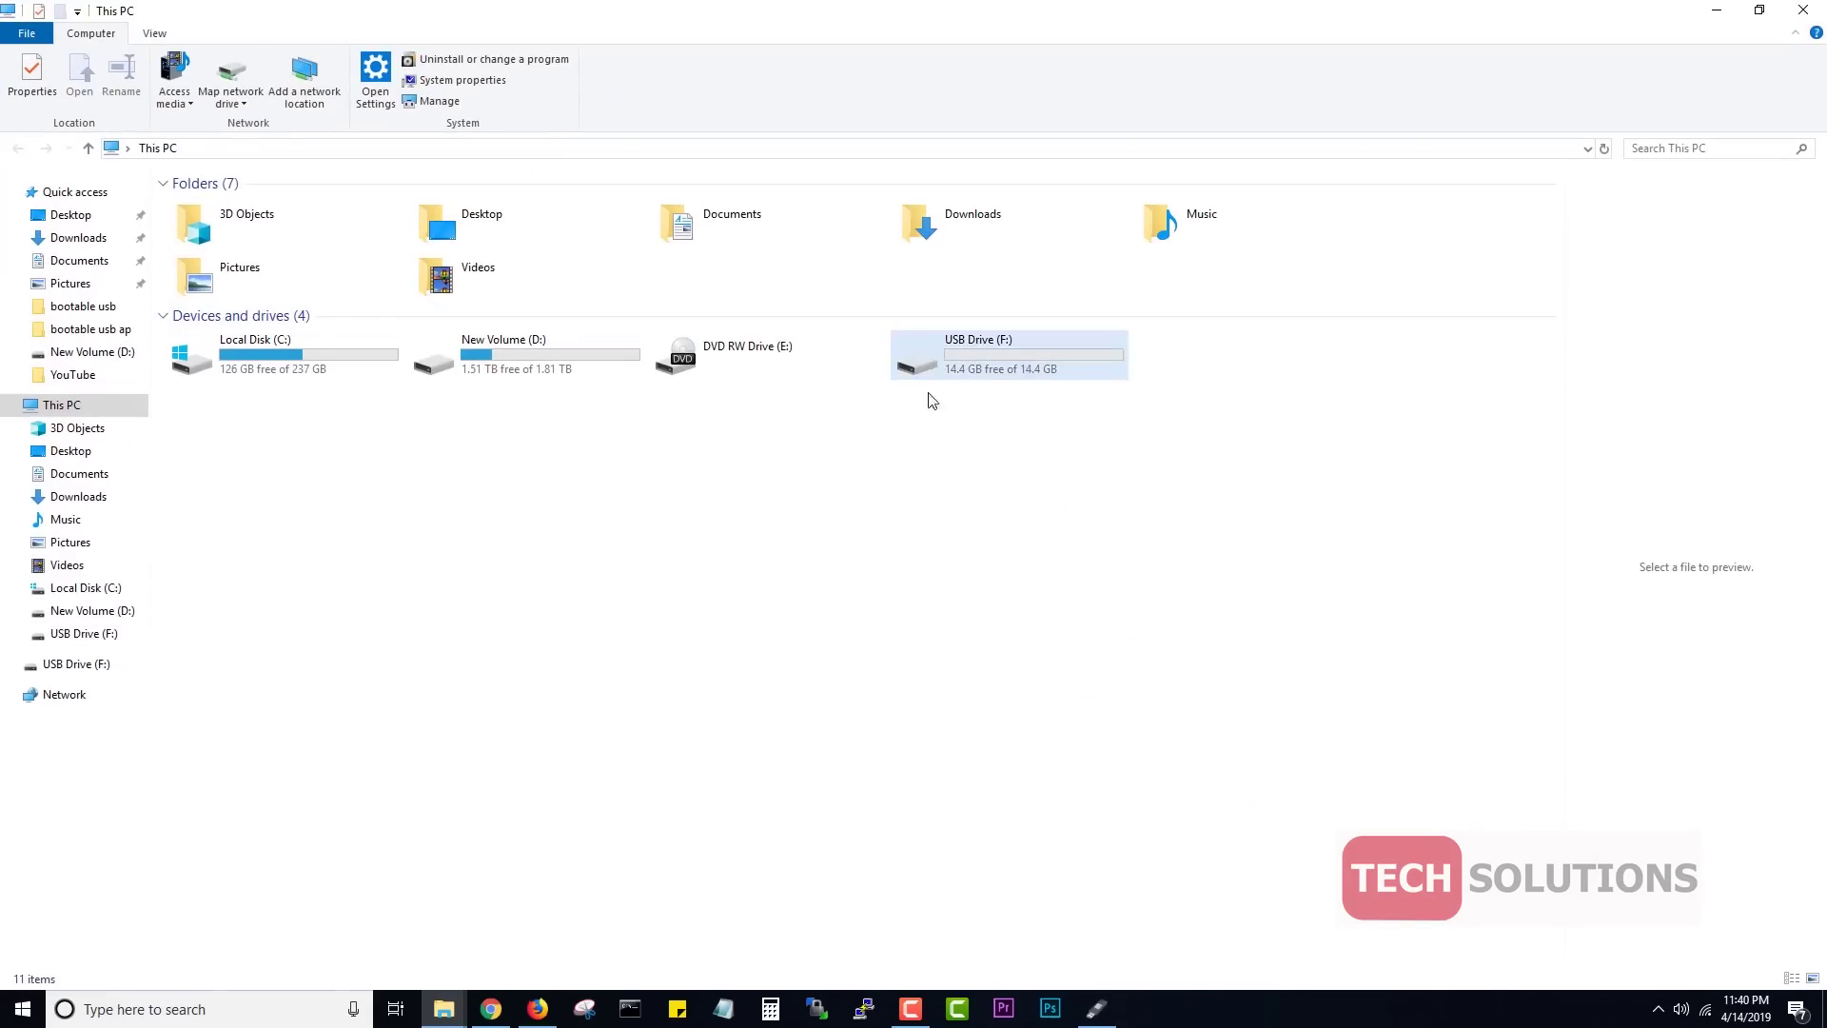
left_click(1717, 17)
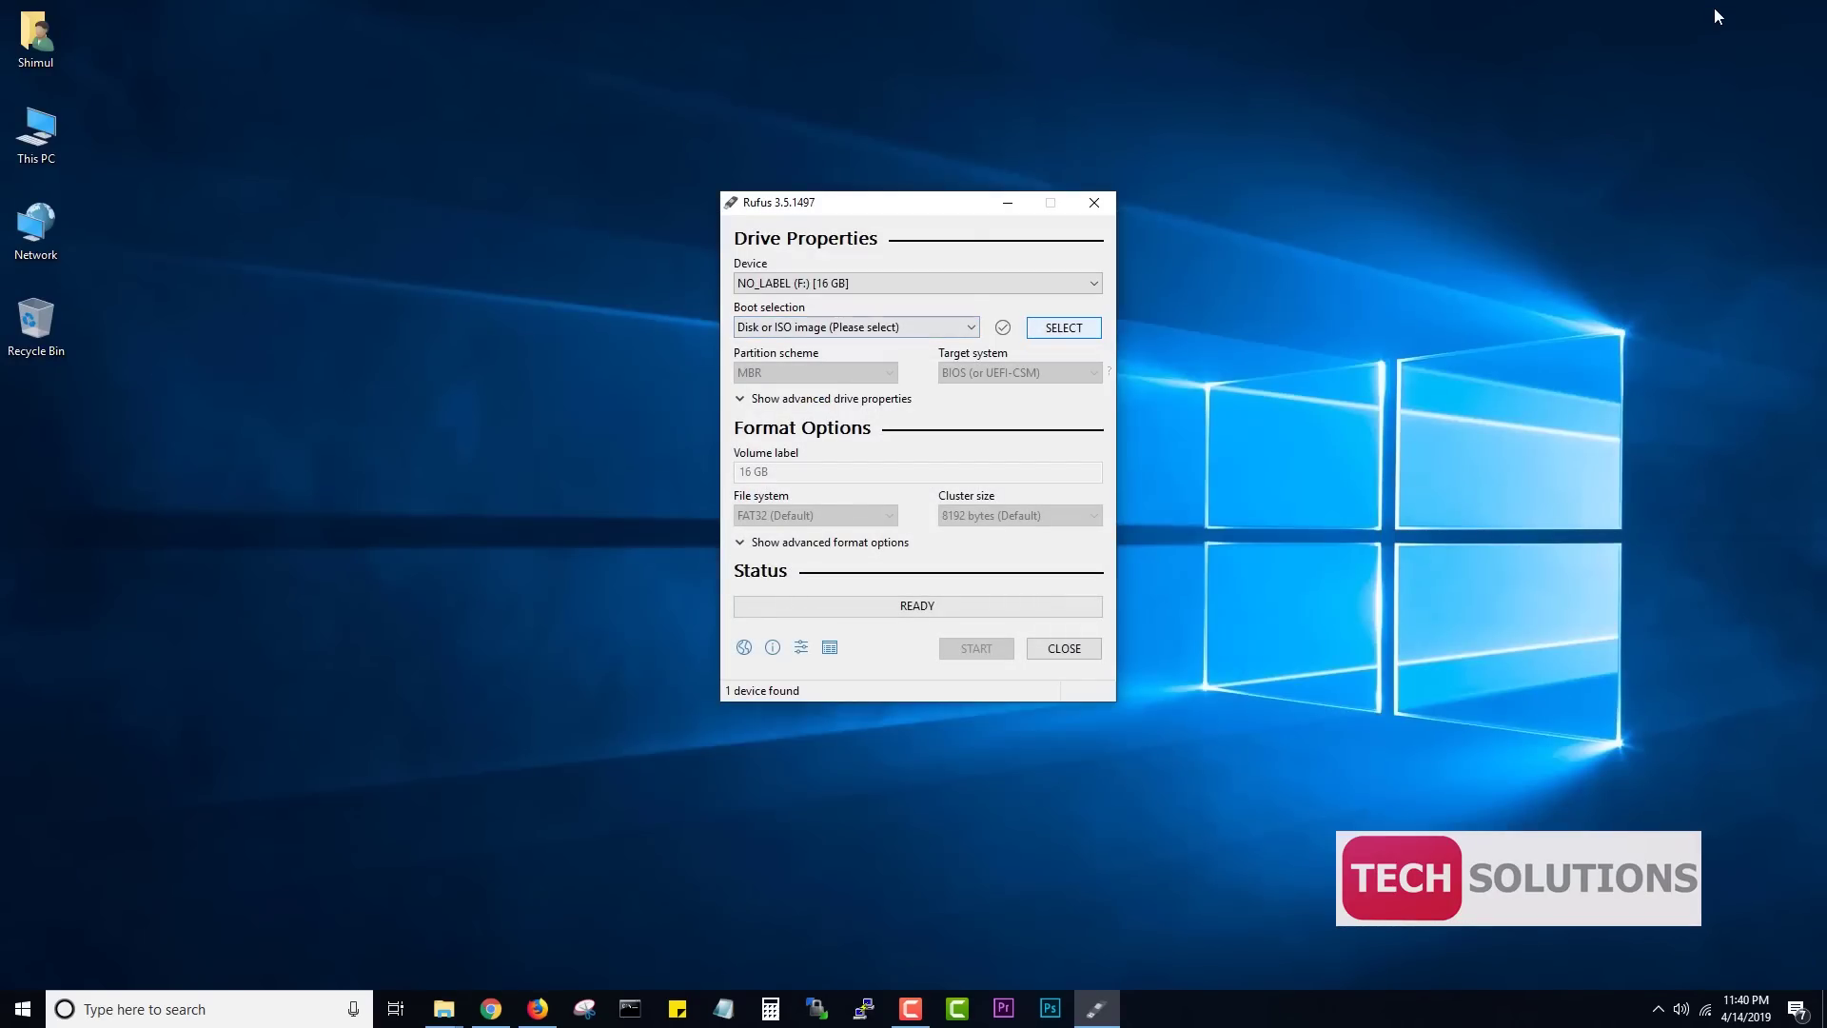
- Start choosing a boot image and browse to the OS folder on New Volume (D:)
key("Return")
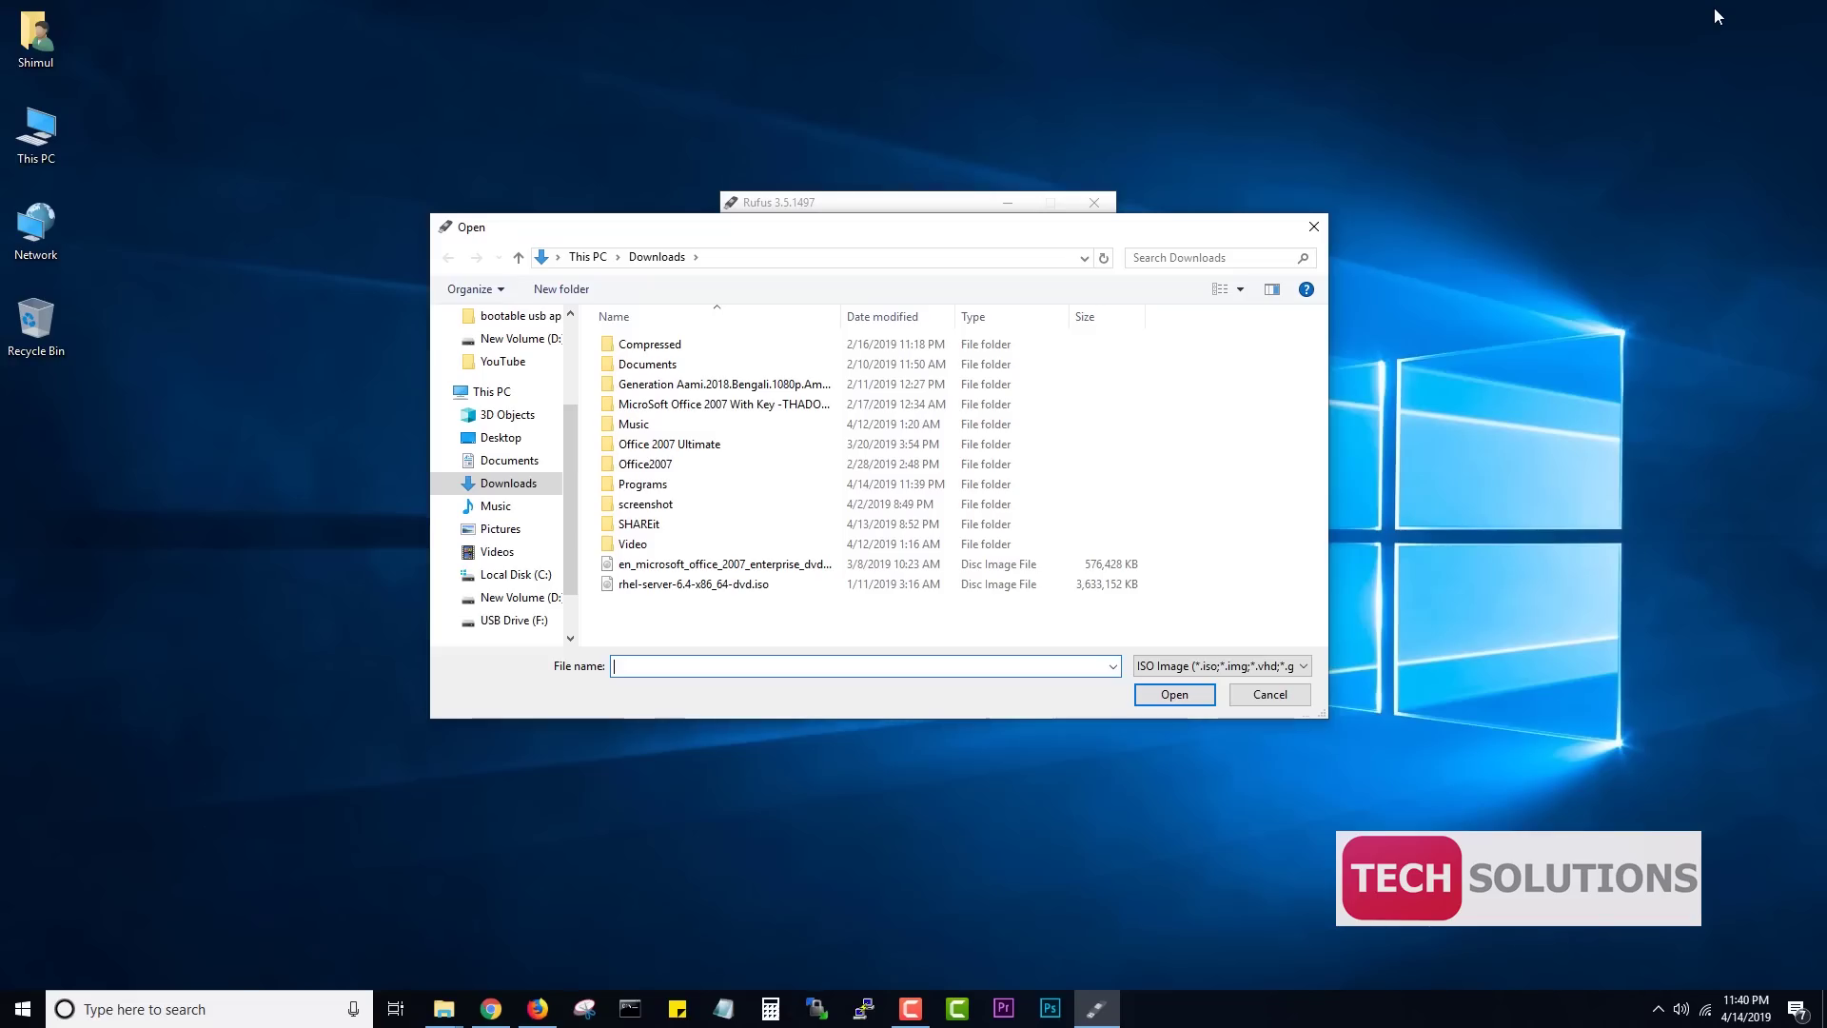
left_click(513, 597)
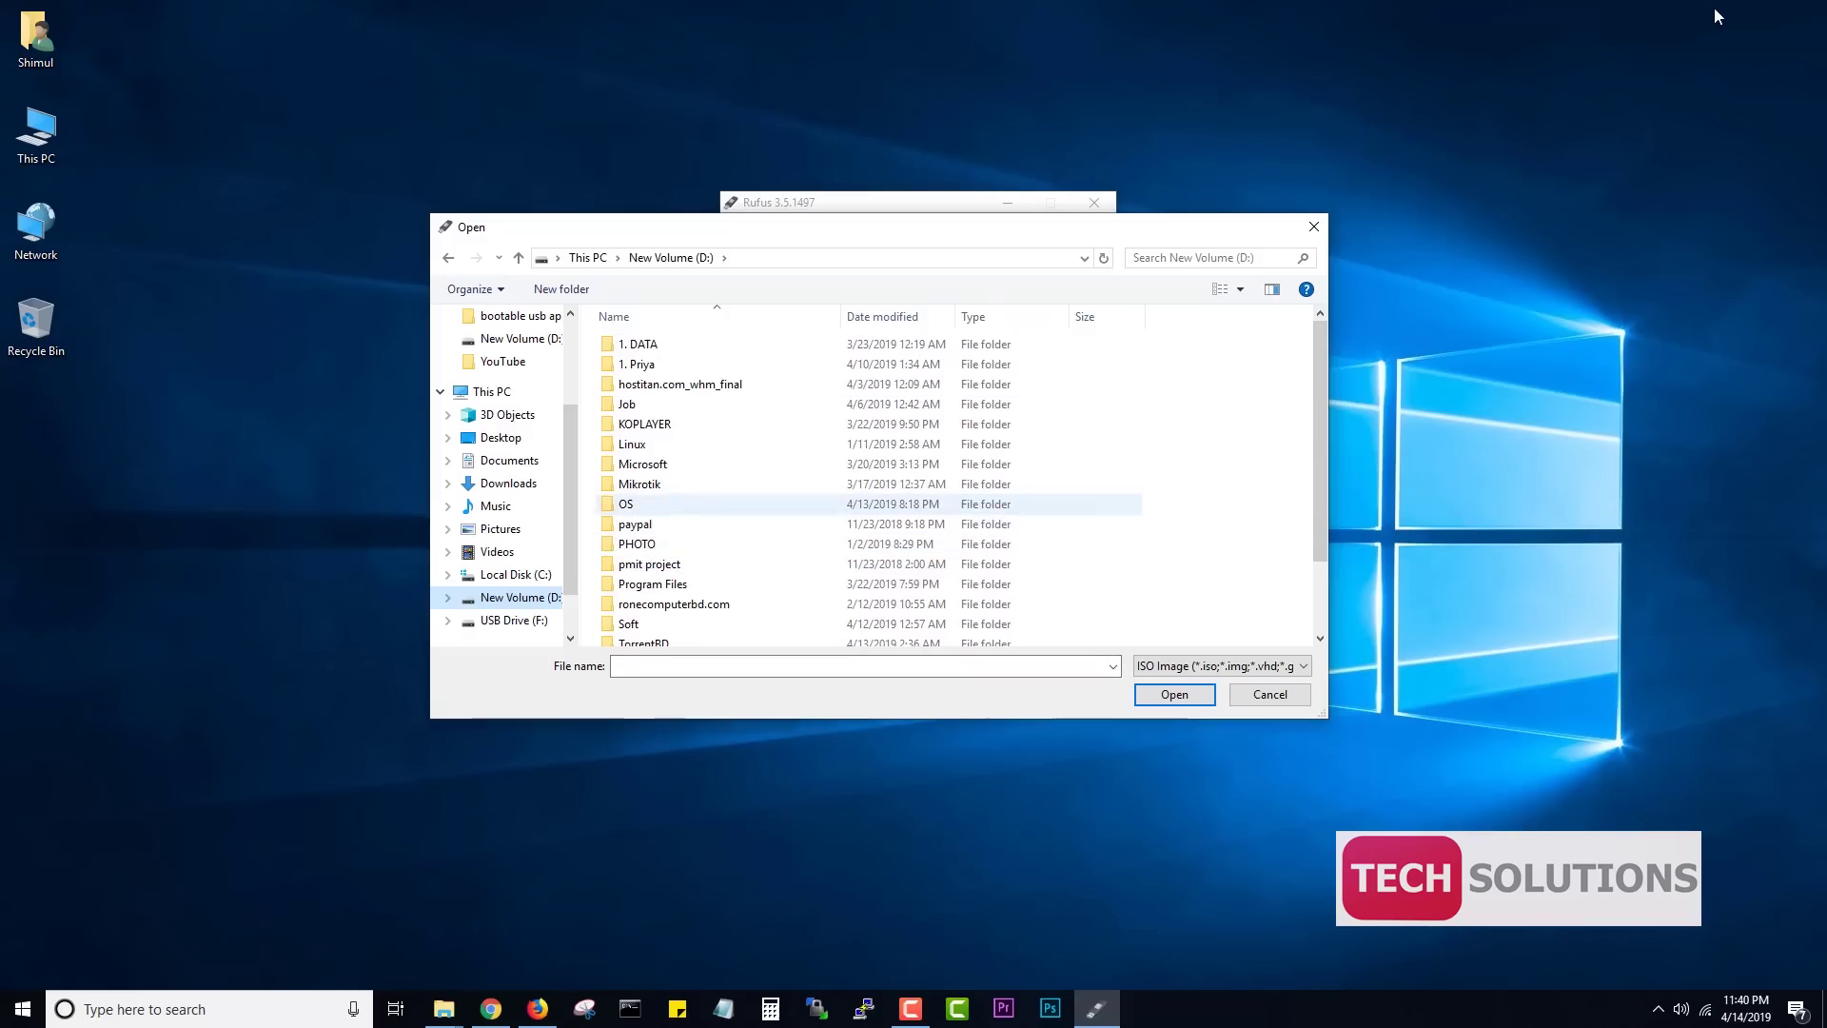
double_click(625, 504)
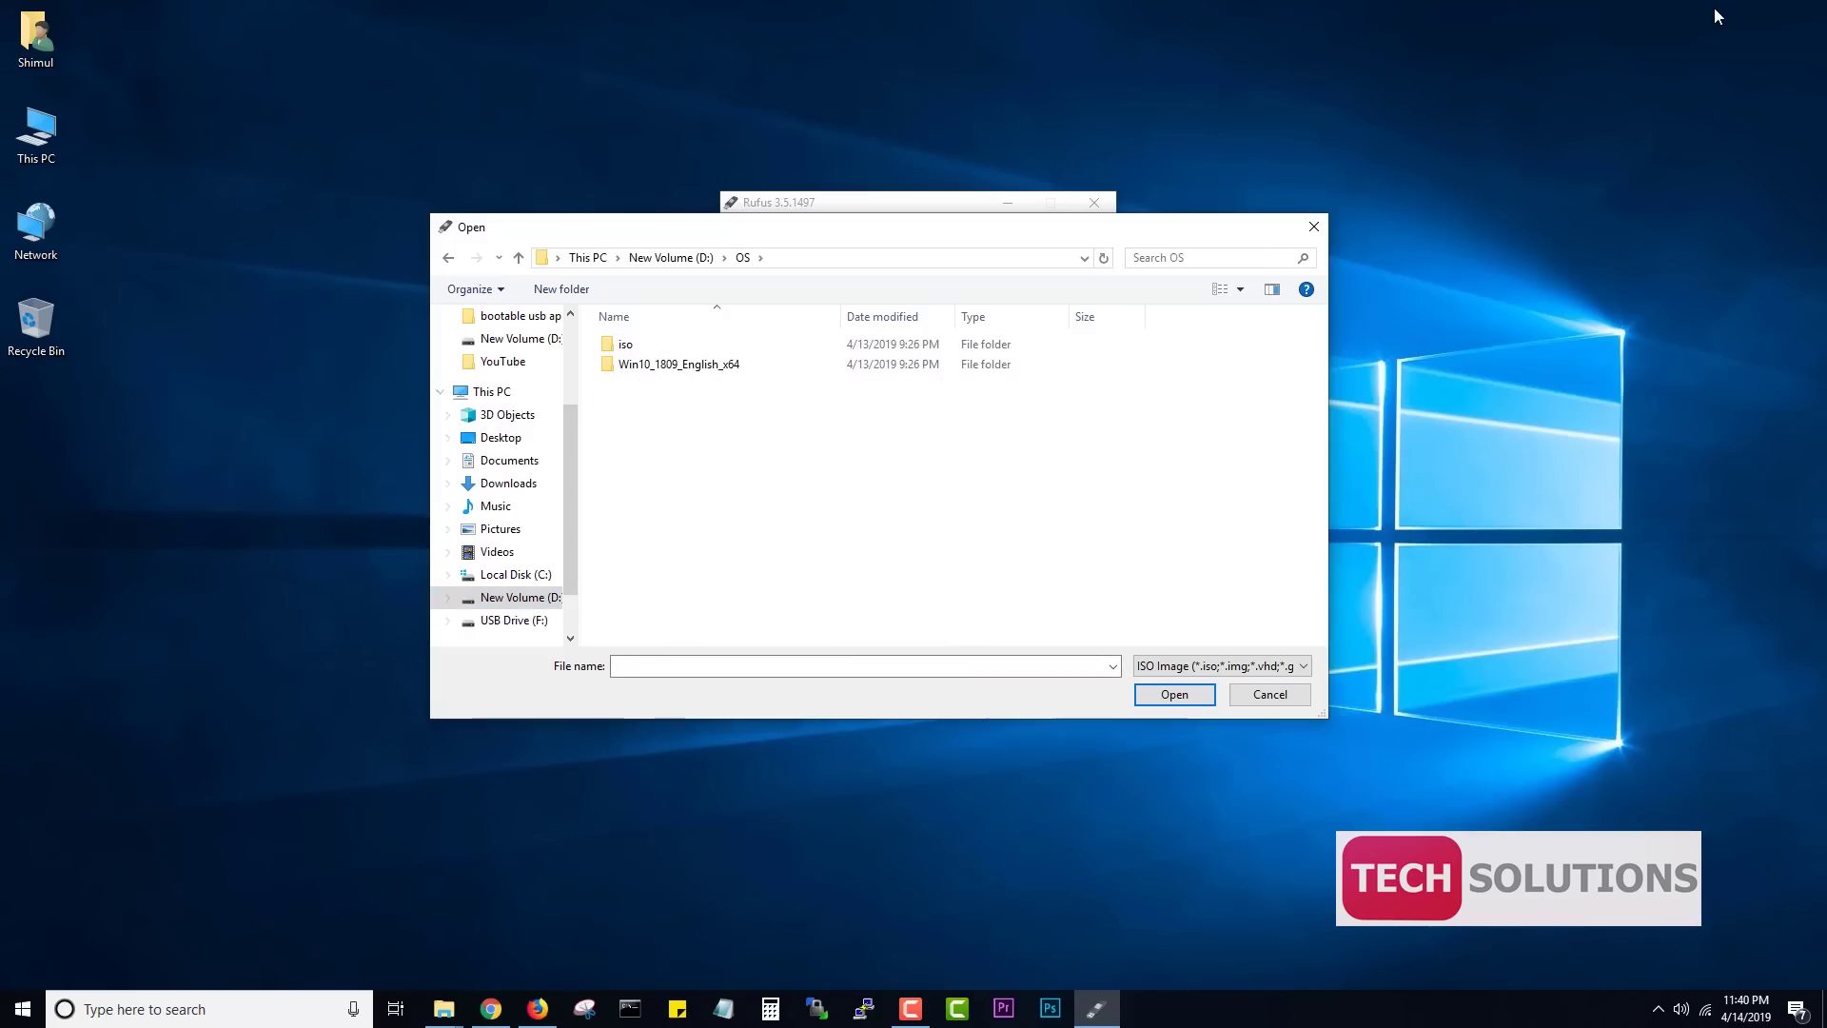
double_click(678, 364)
double_click(678, 363)
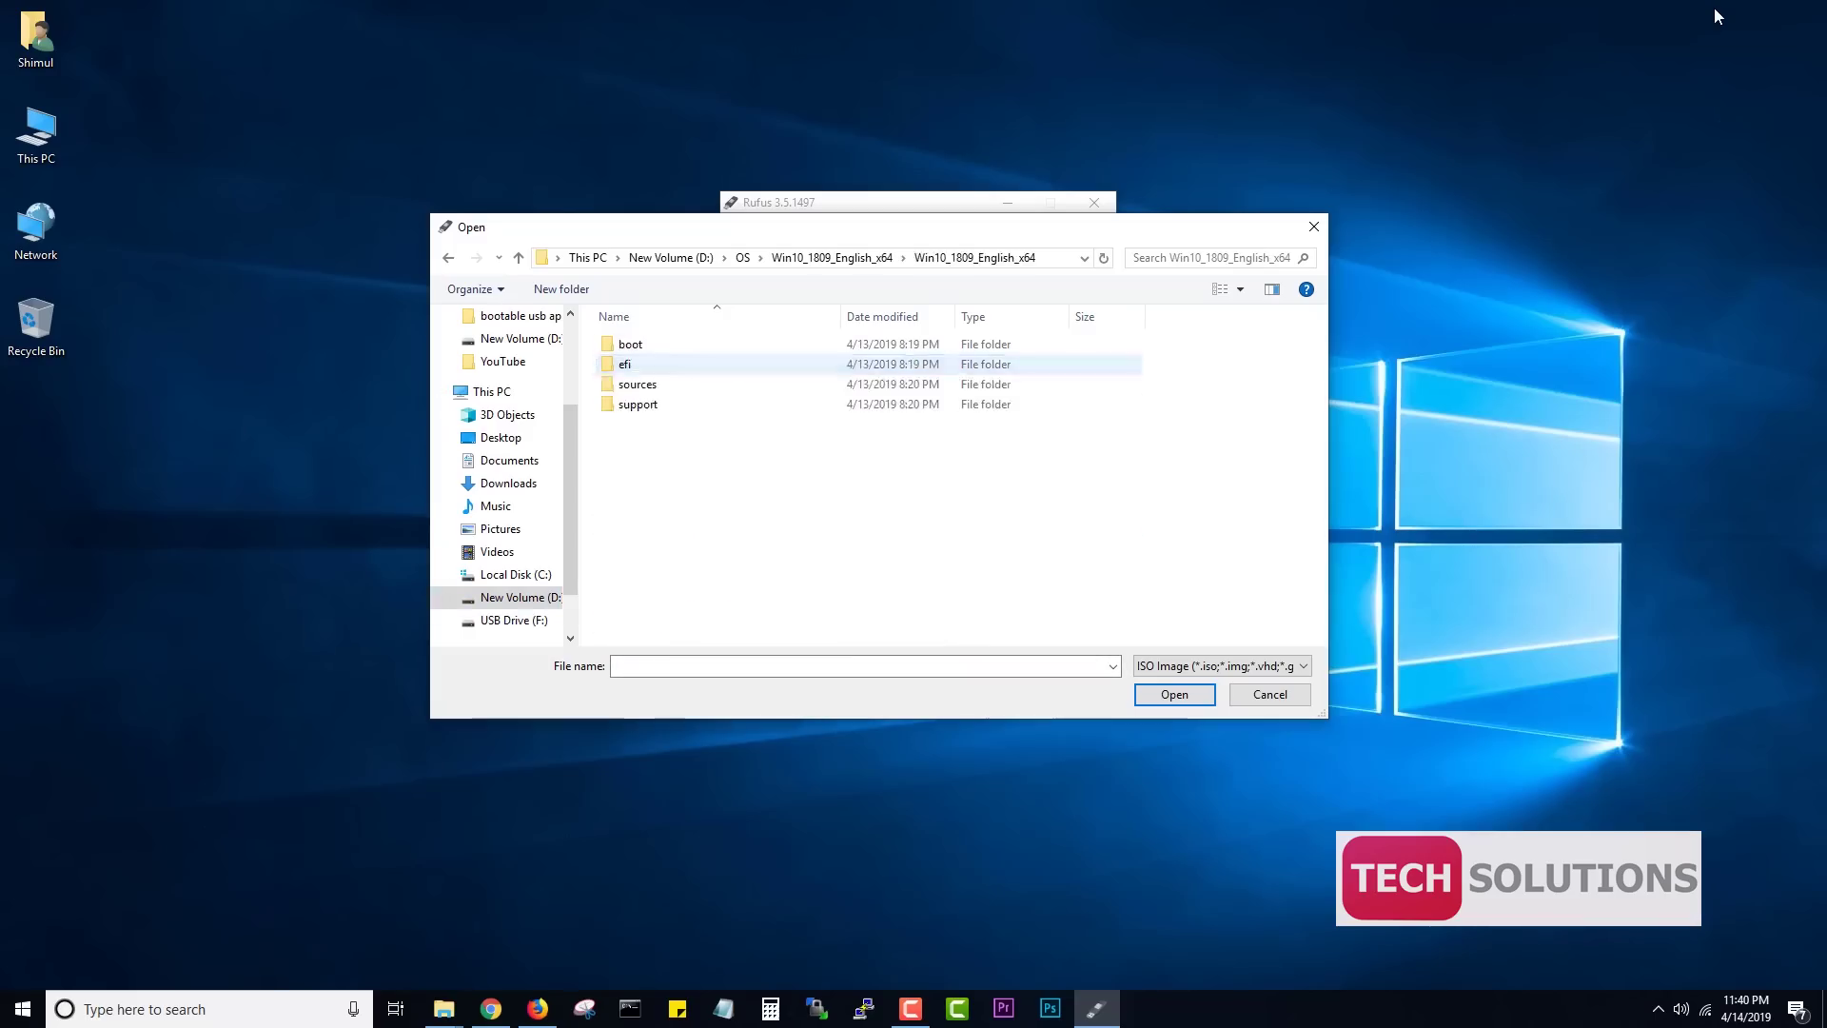
left_click(518, 257)
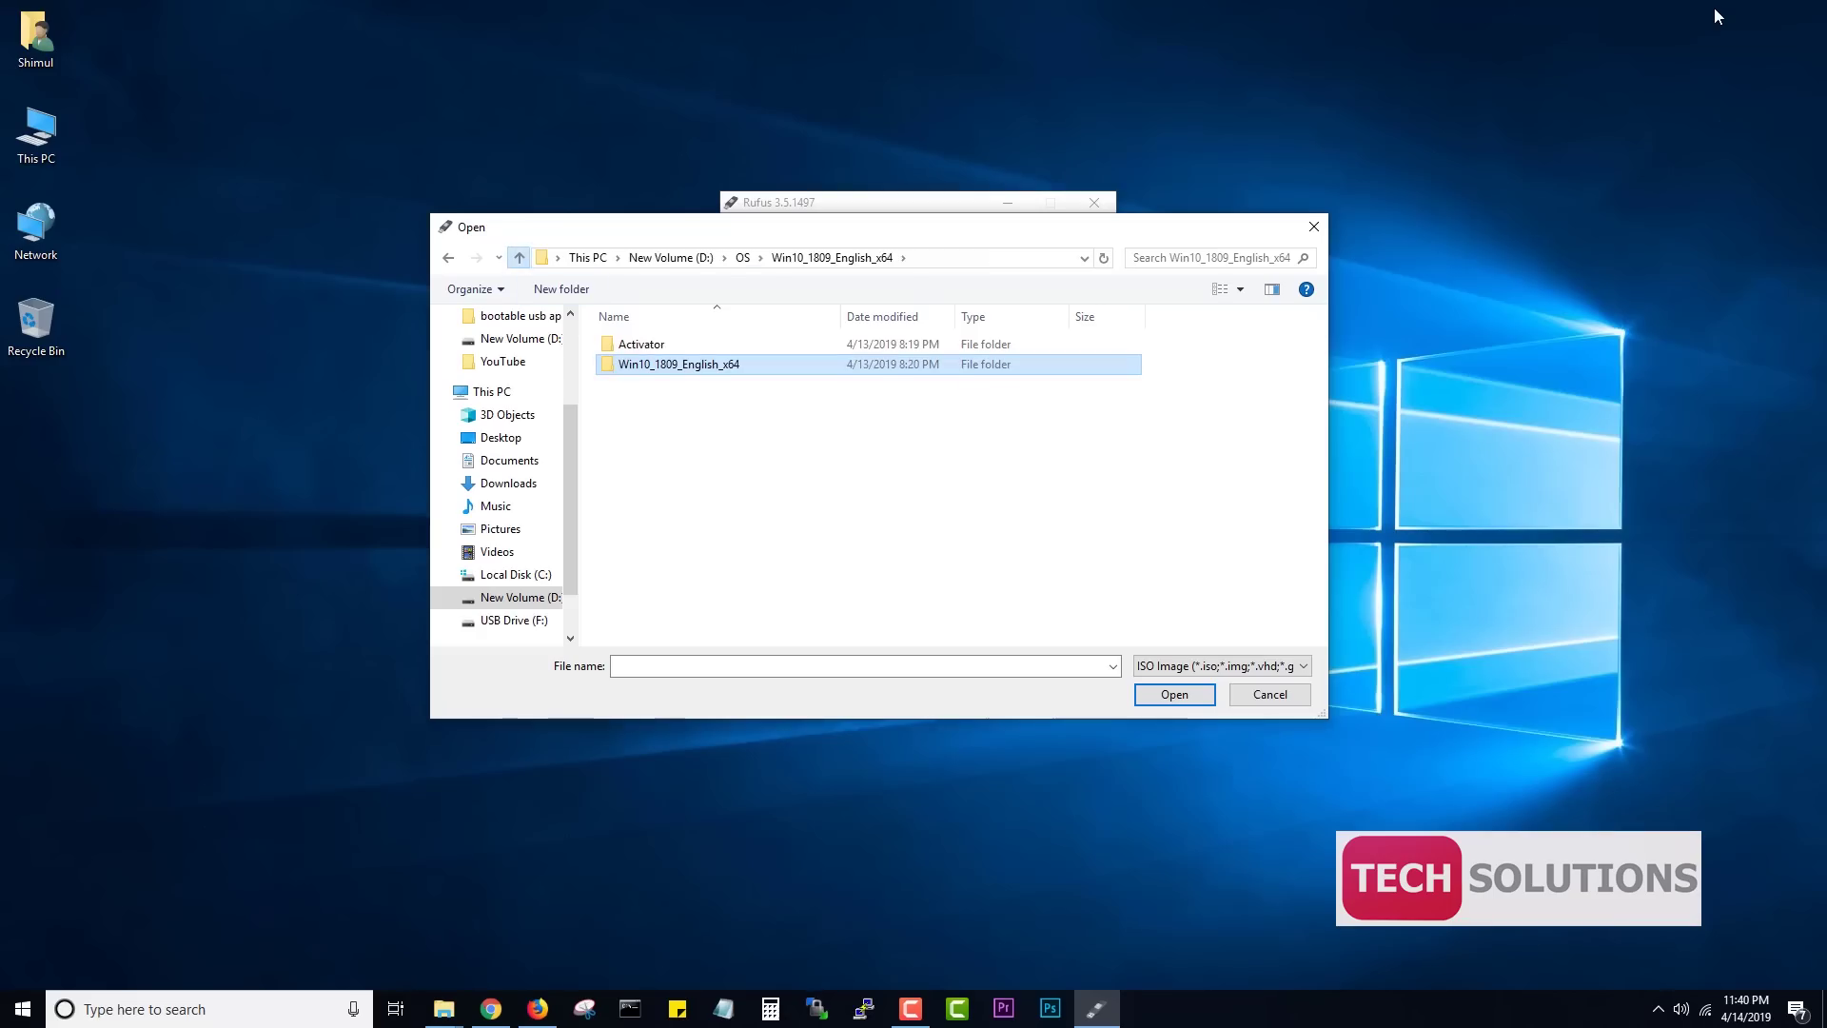
left_click(519, 257)
- Load Win10_1809_English_x64.iso from the iso folder as the boot image
double_click(625, 344)
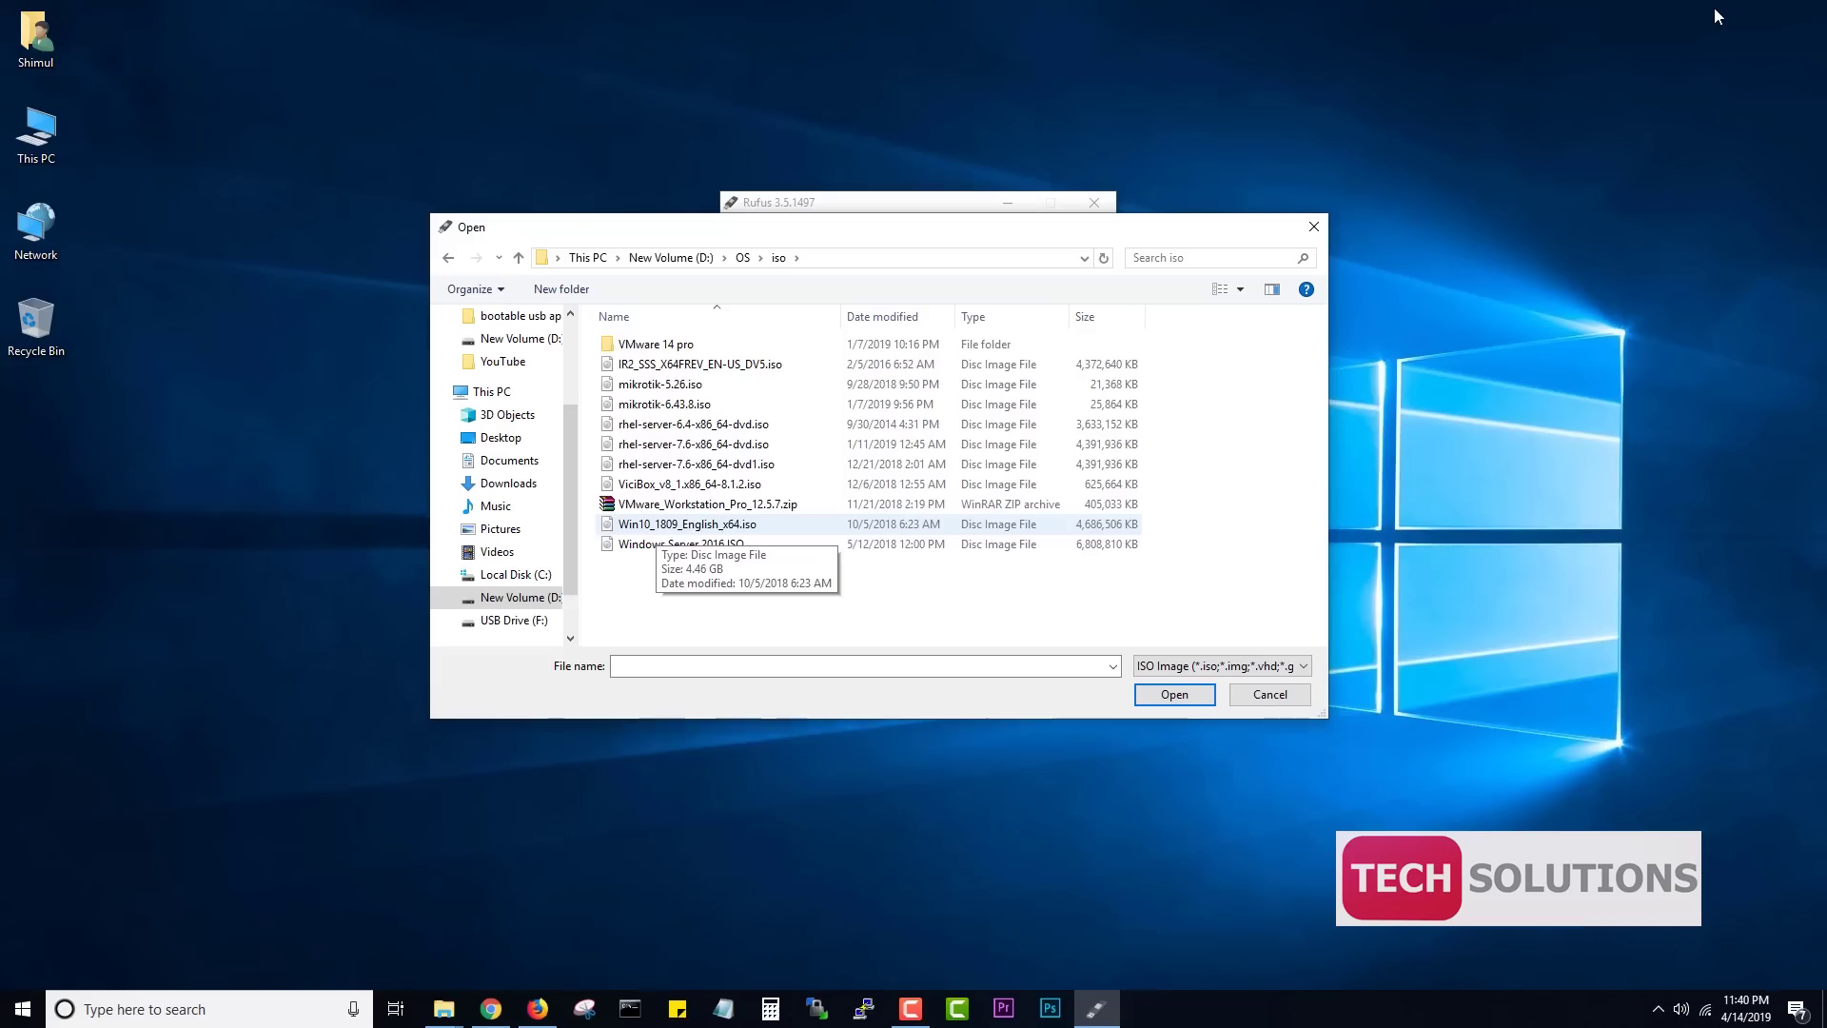
double_click(687, 525)
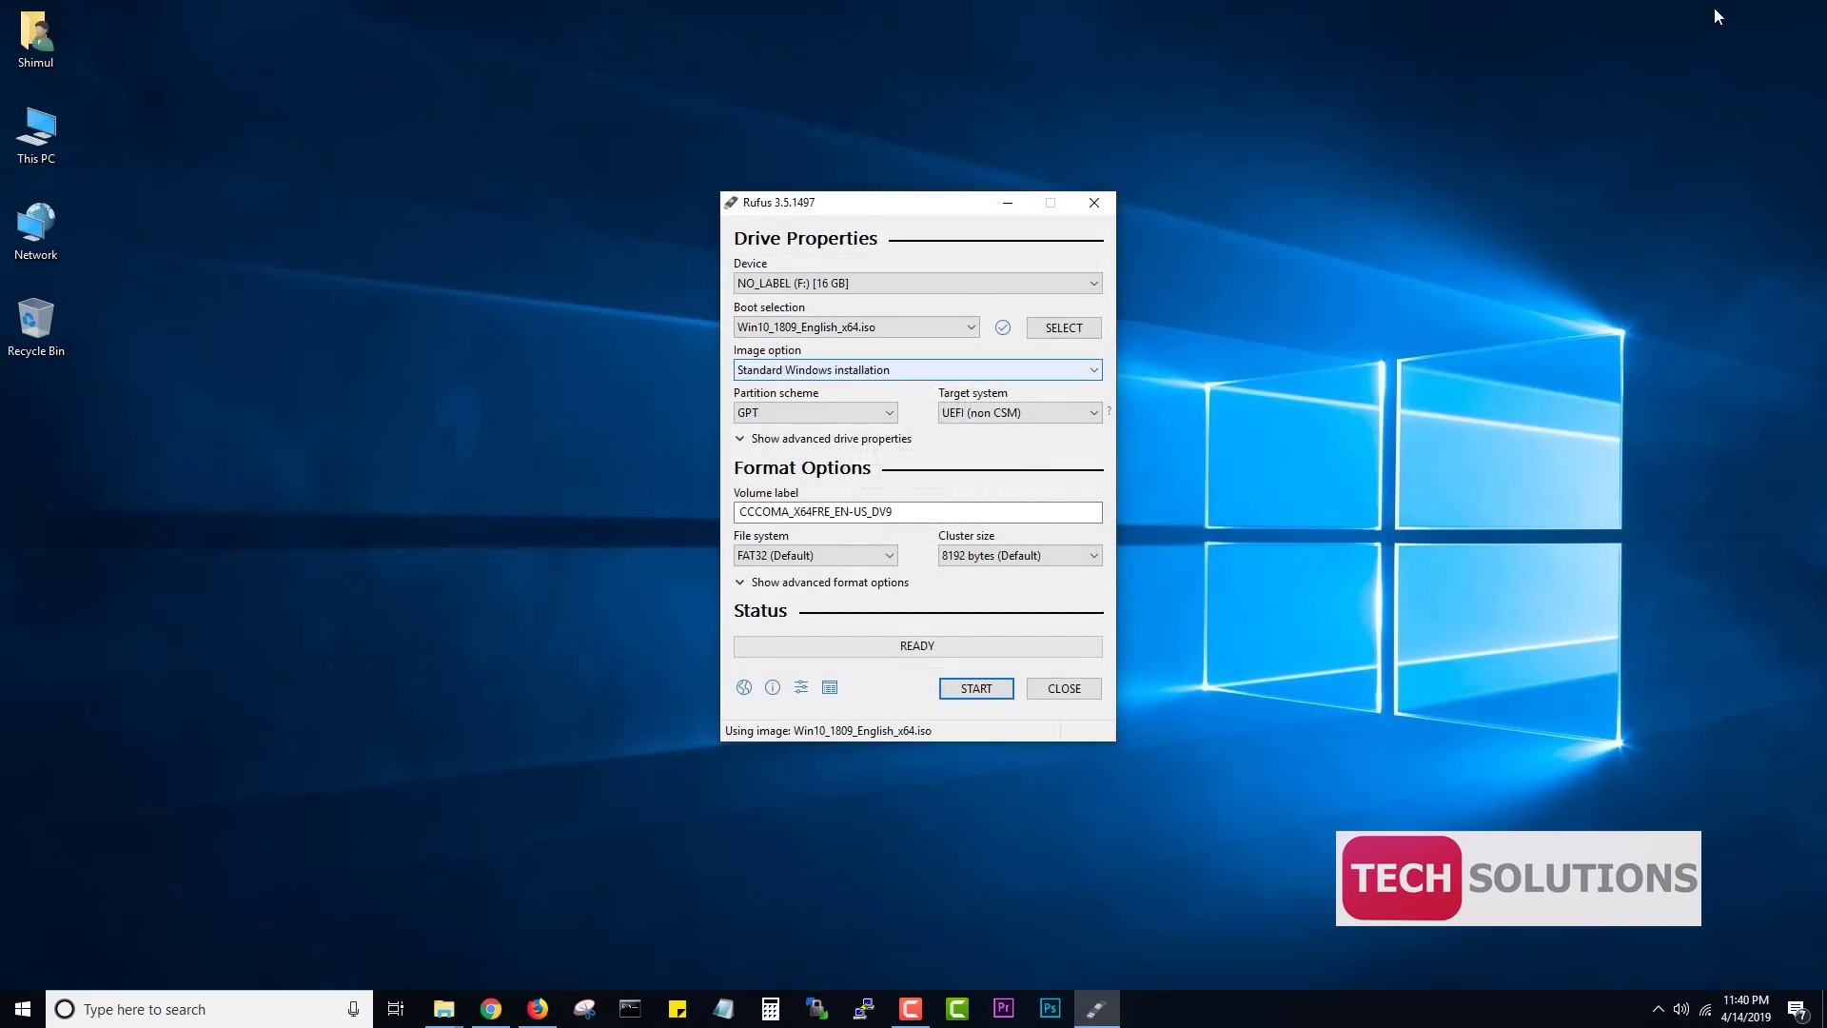
- Set the partition scheme to MBR and the target system to BIOS (or UEFI-CSM)
key("Tab")
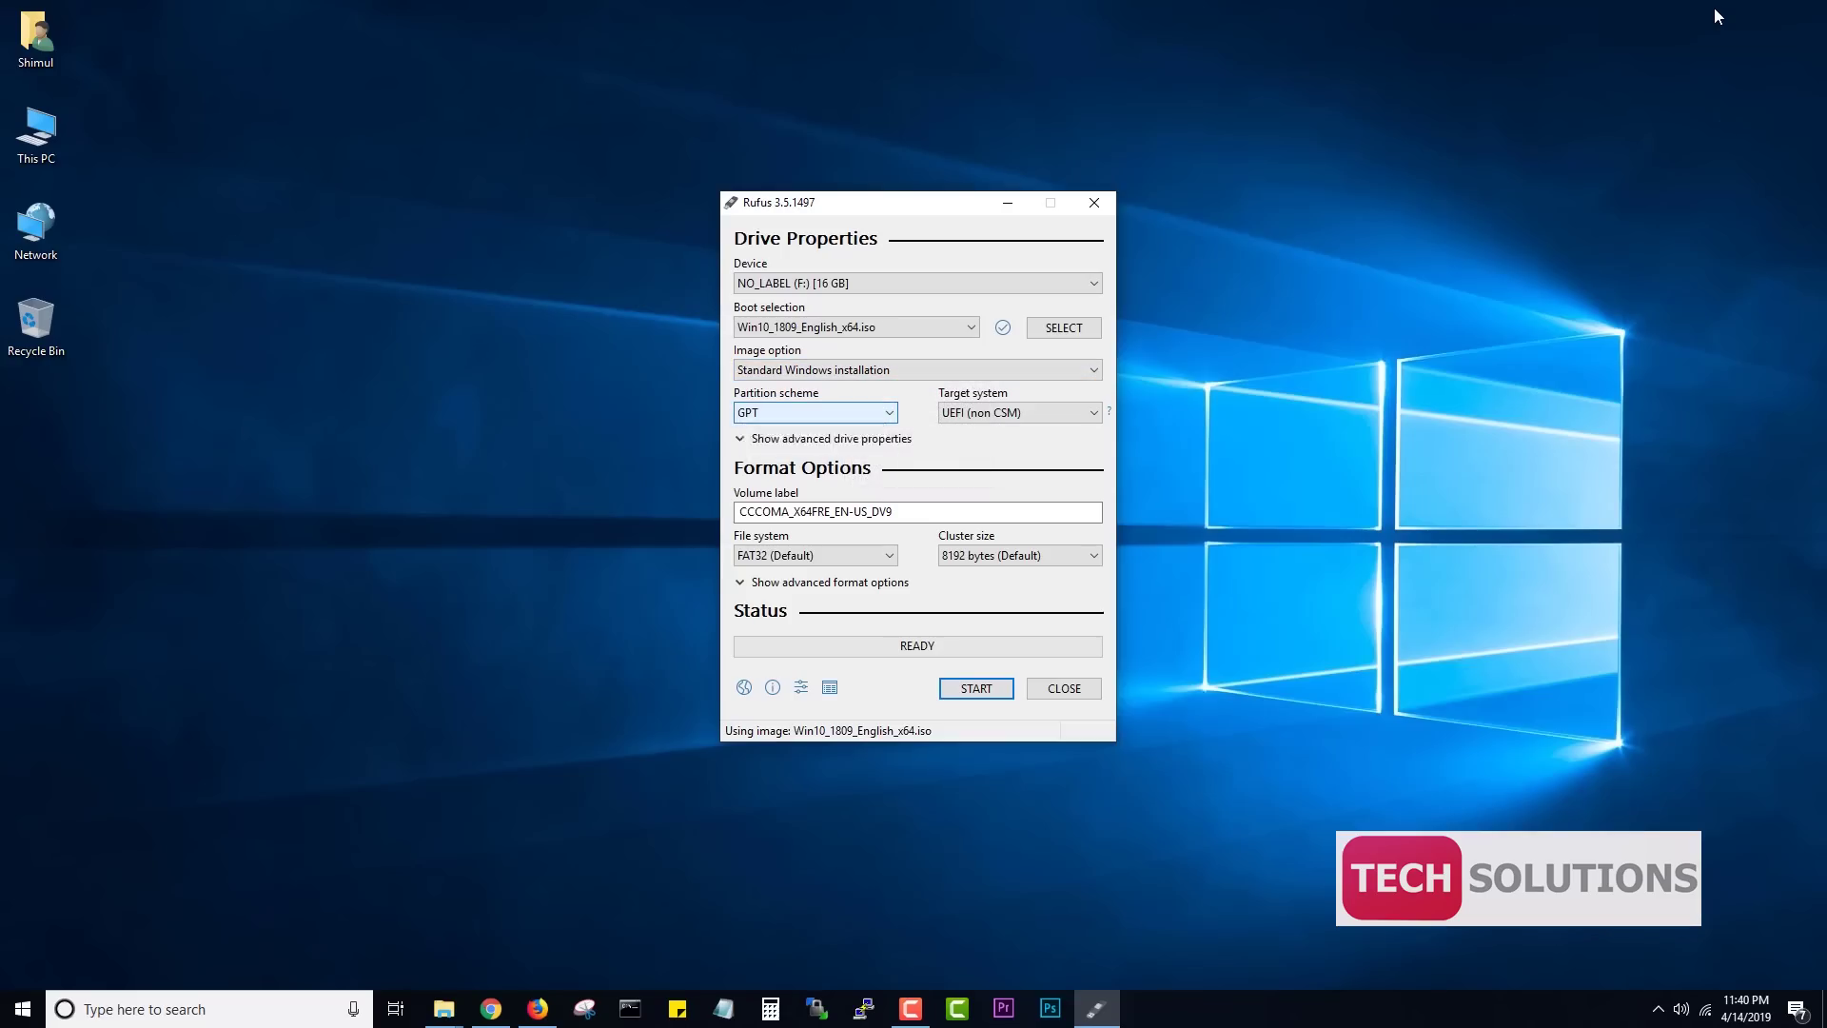
key("alt+Down")
key("Up")
key("Down")
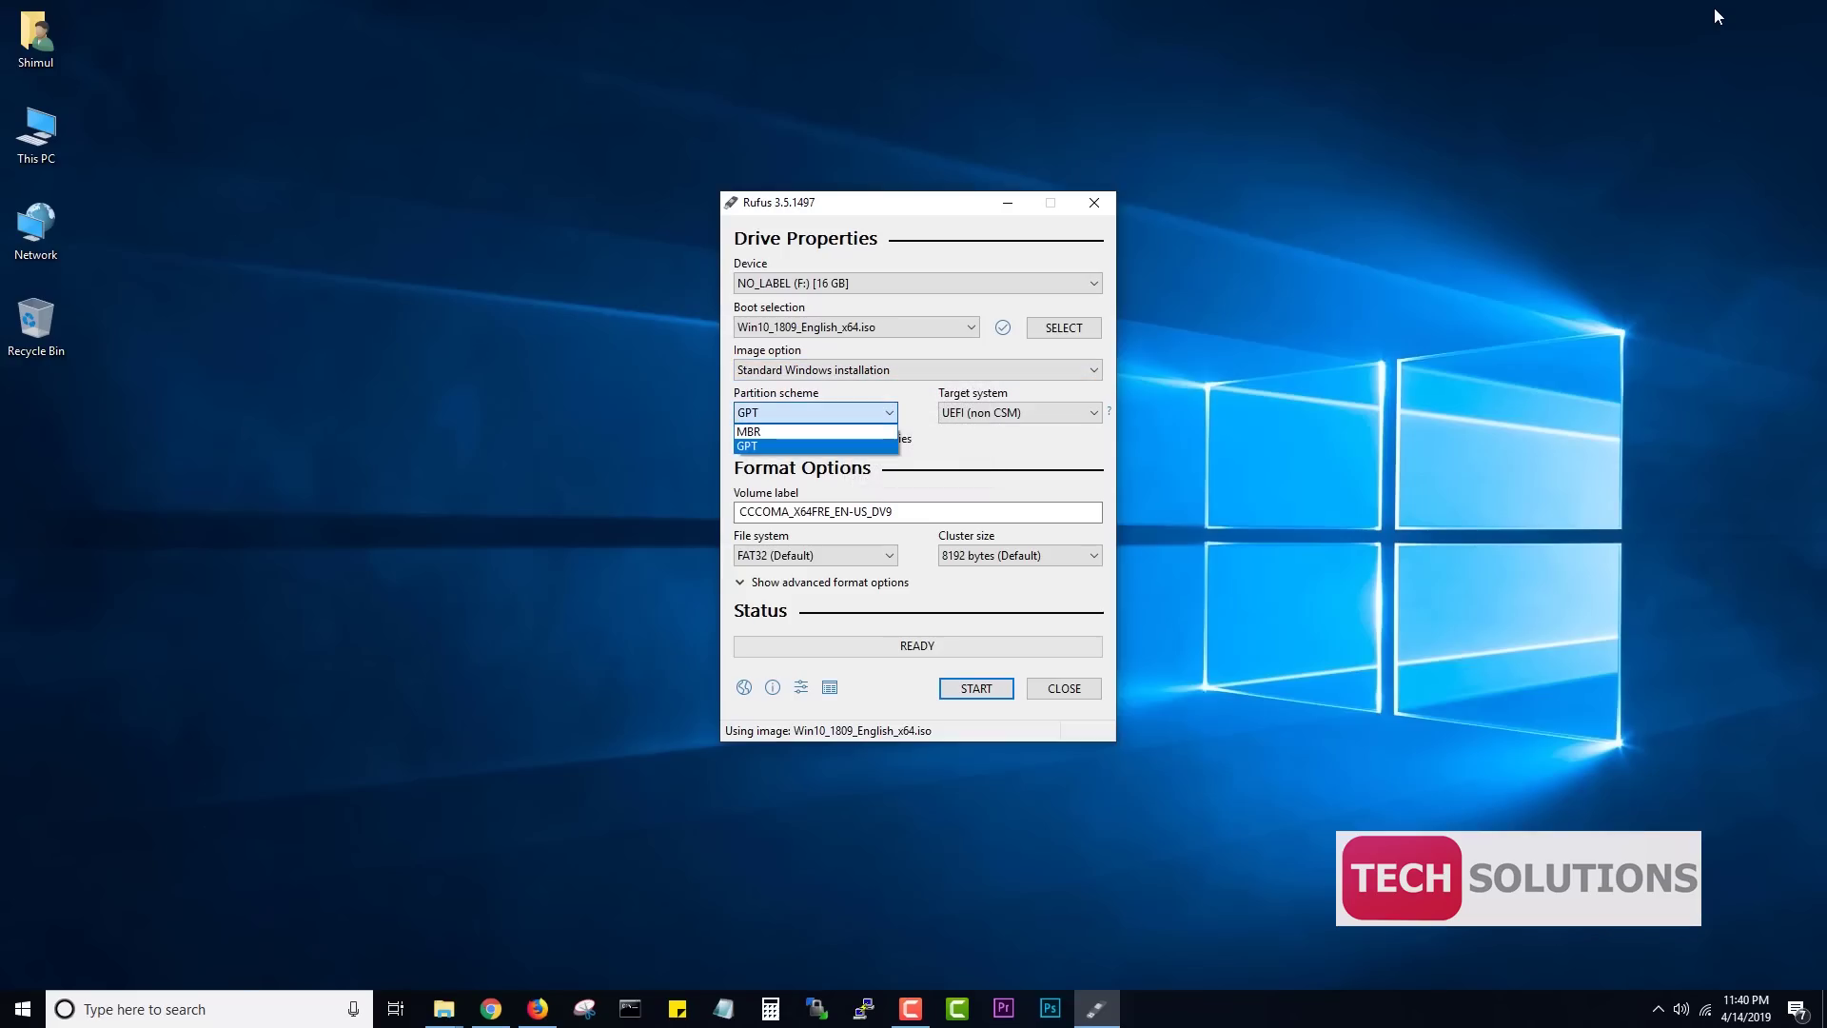
key("Up")
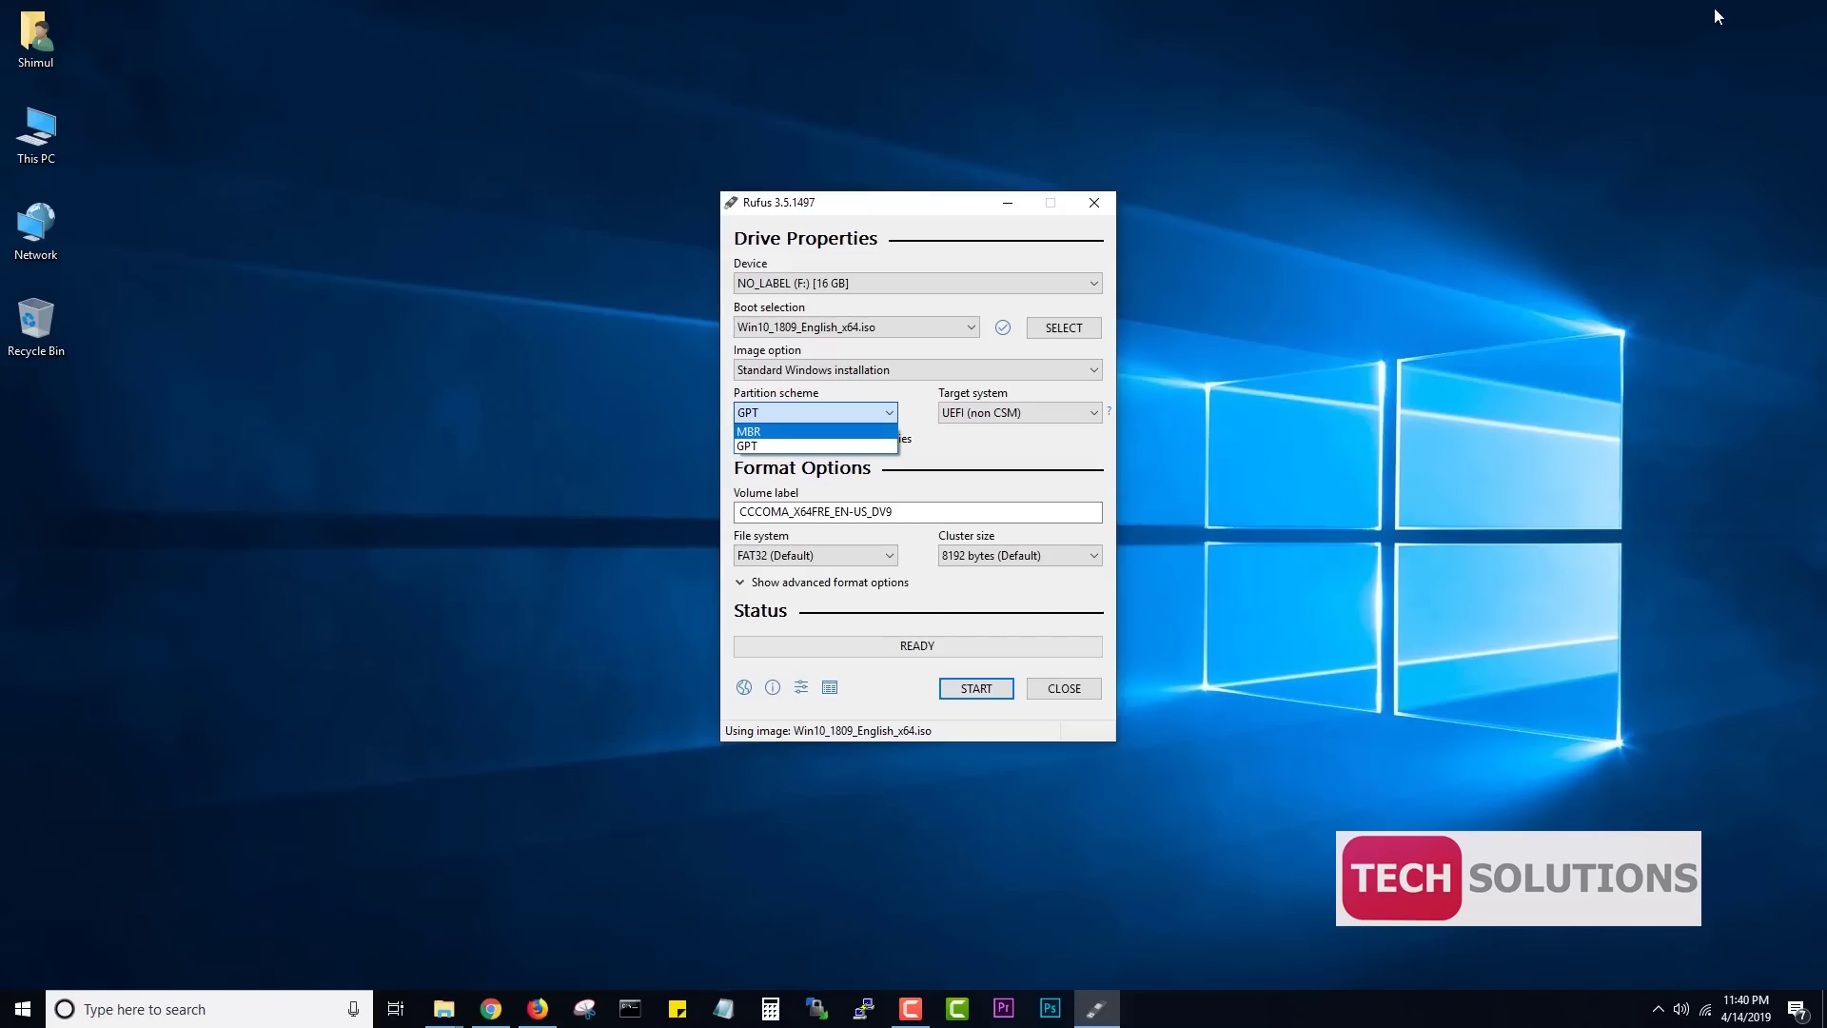
key("Down")
key("Up")
key("Down")
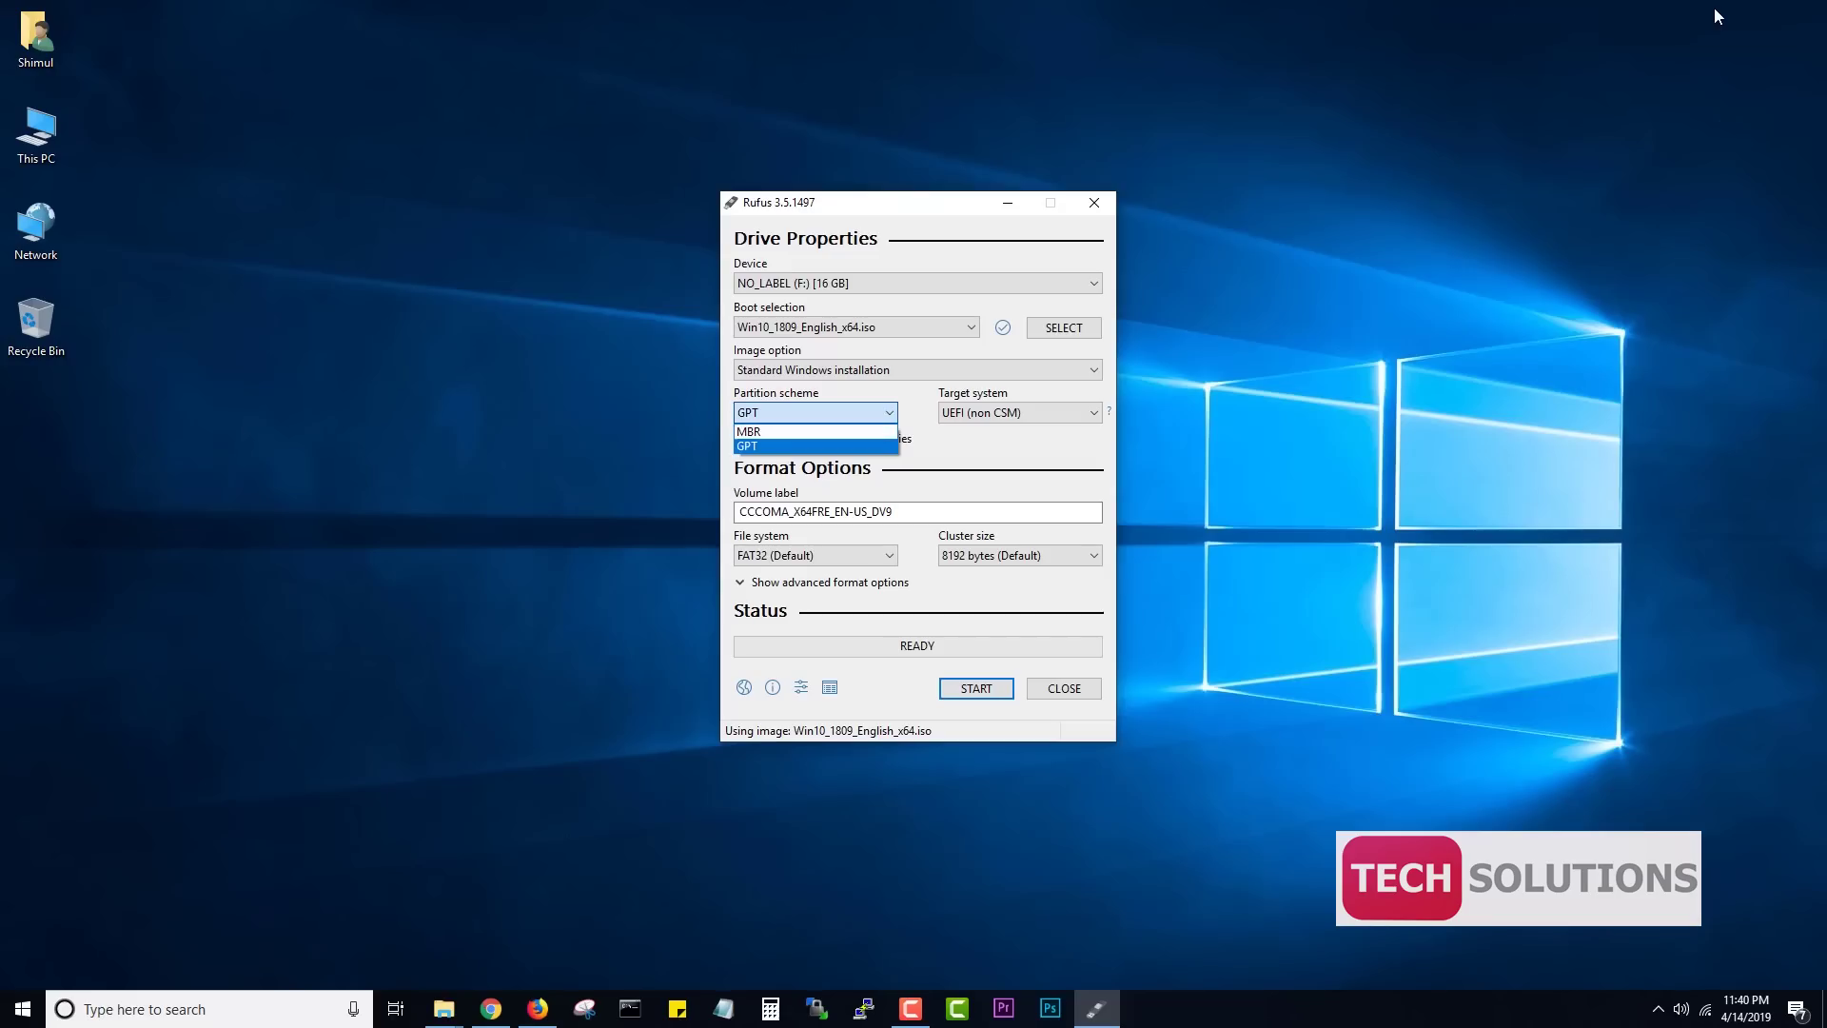
key("Up")
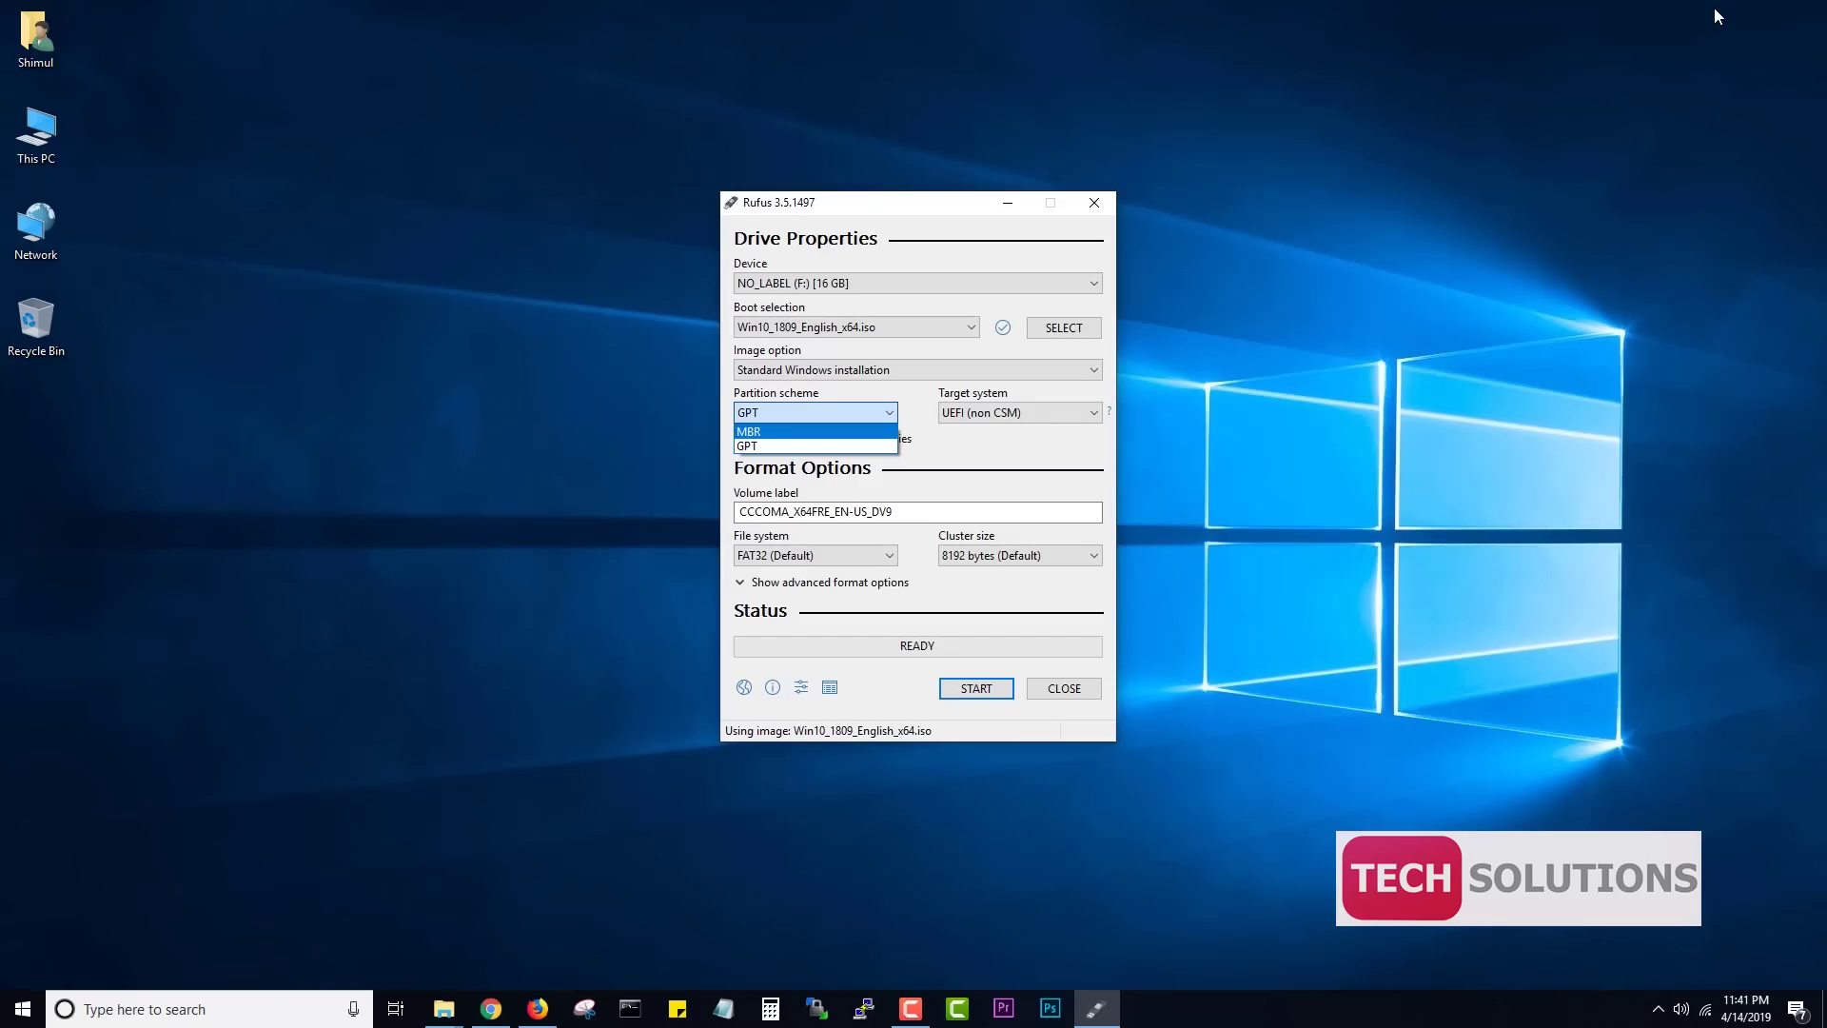
key("Return")
key("Tab")
key("alt+Down")
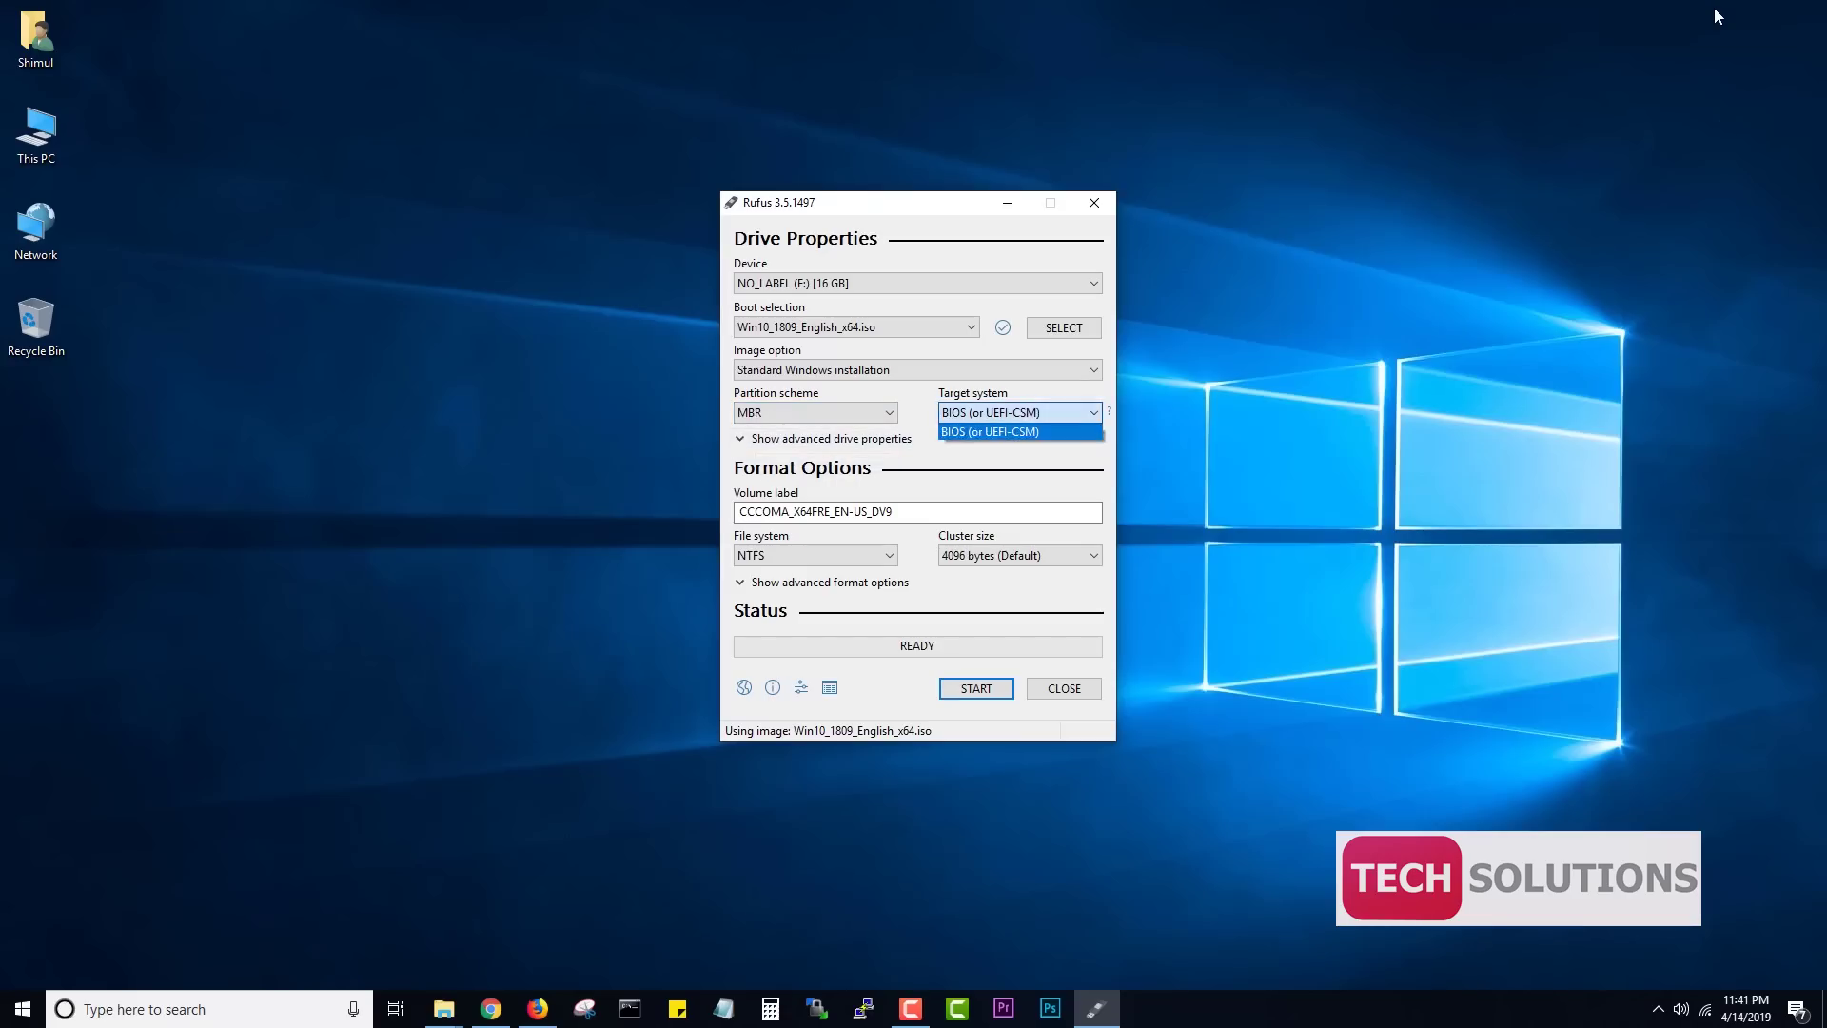
key("Return")
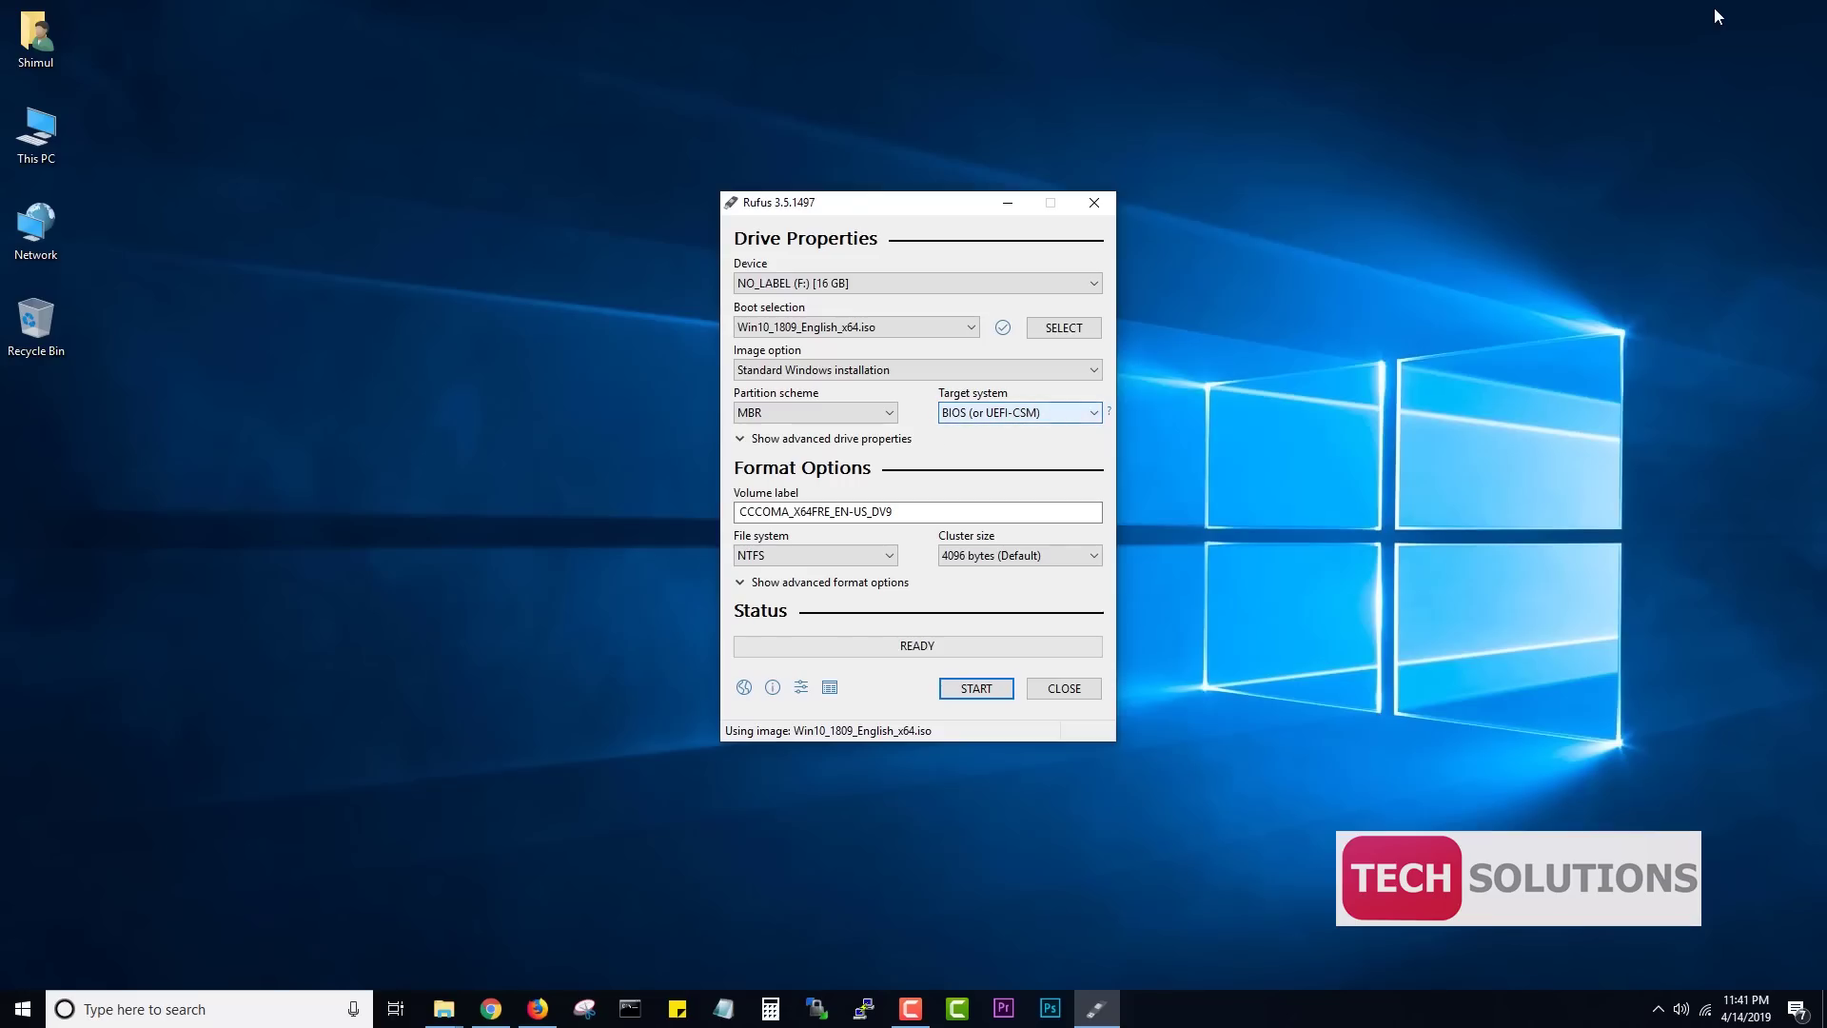
- Open This PC to view the USB drive and place the Rufus window beside it
key("Tab")
key("End")
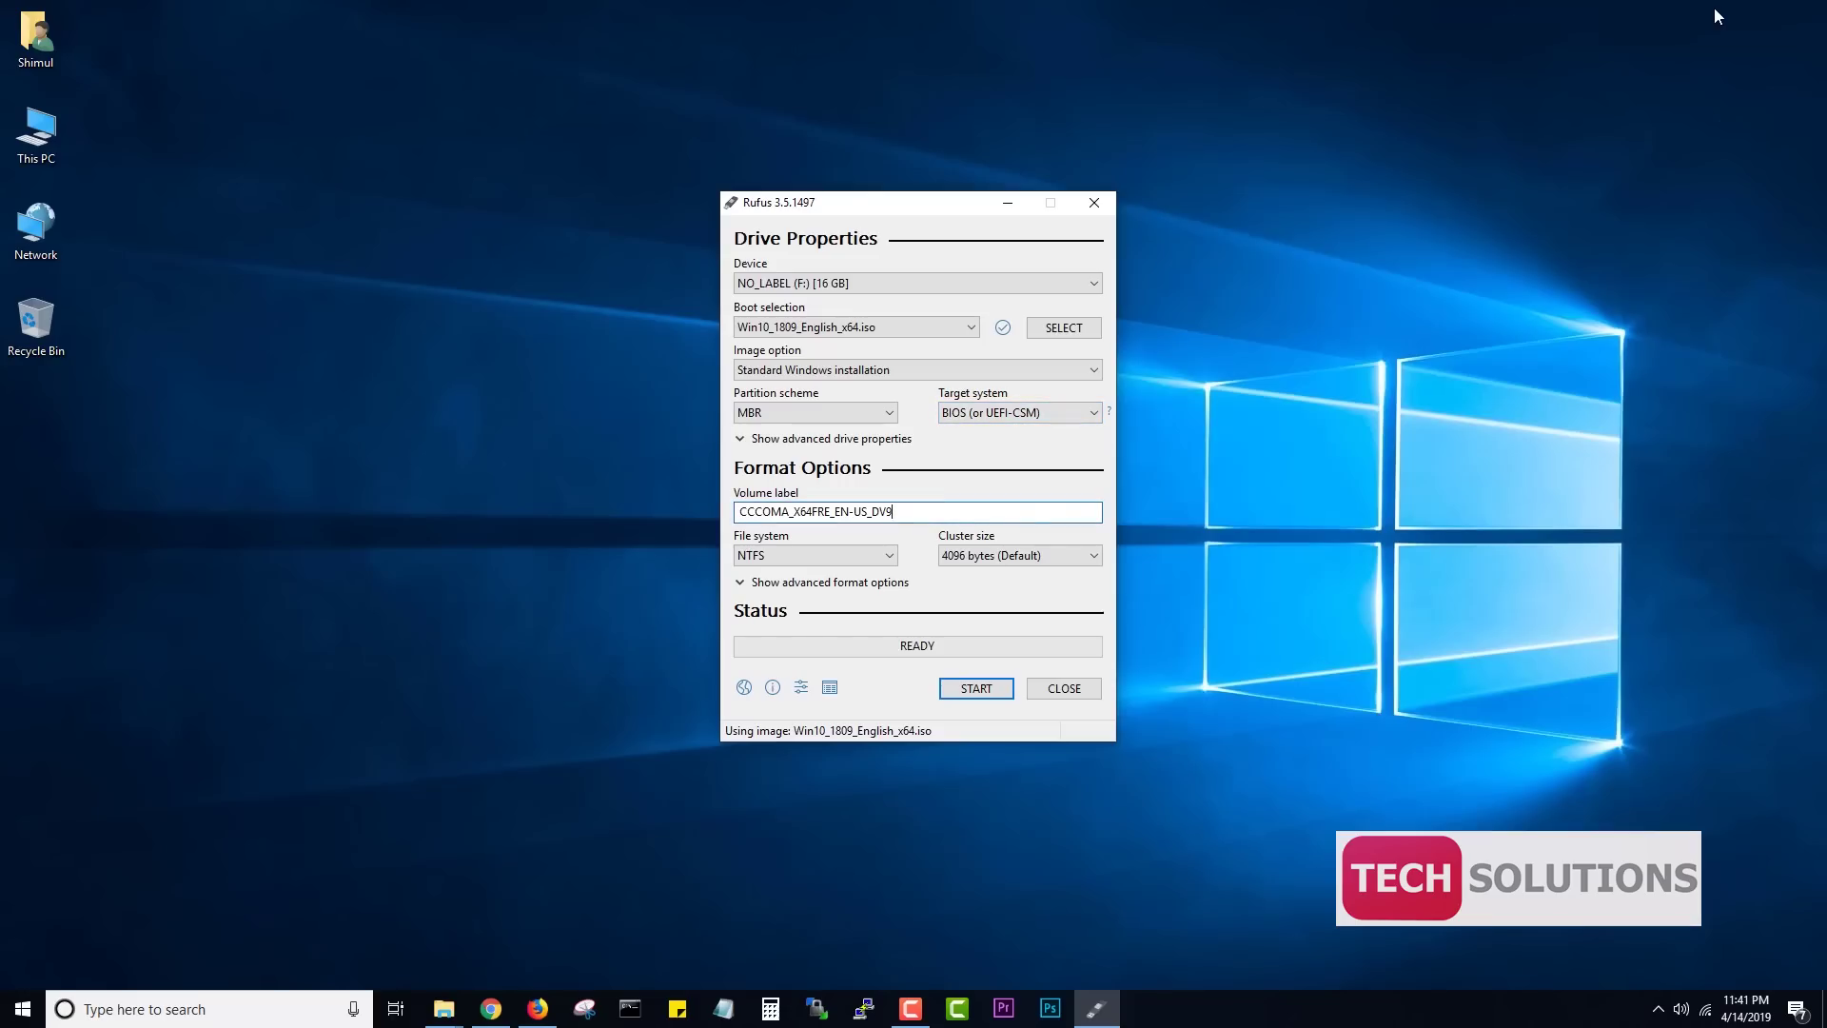
double_click(37, 134)
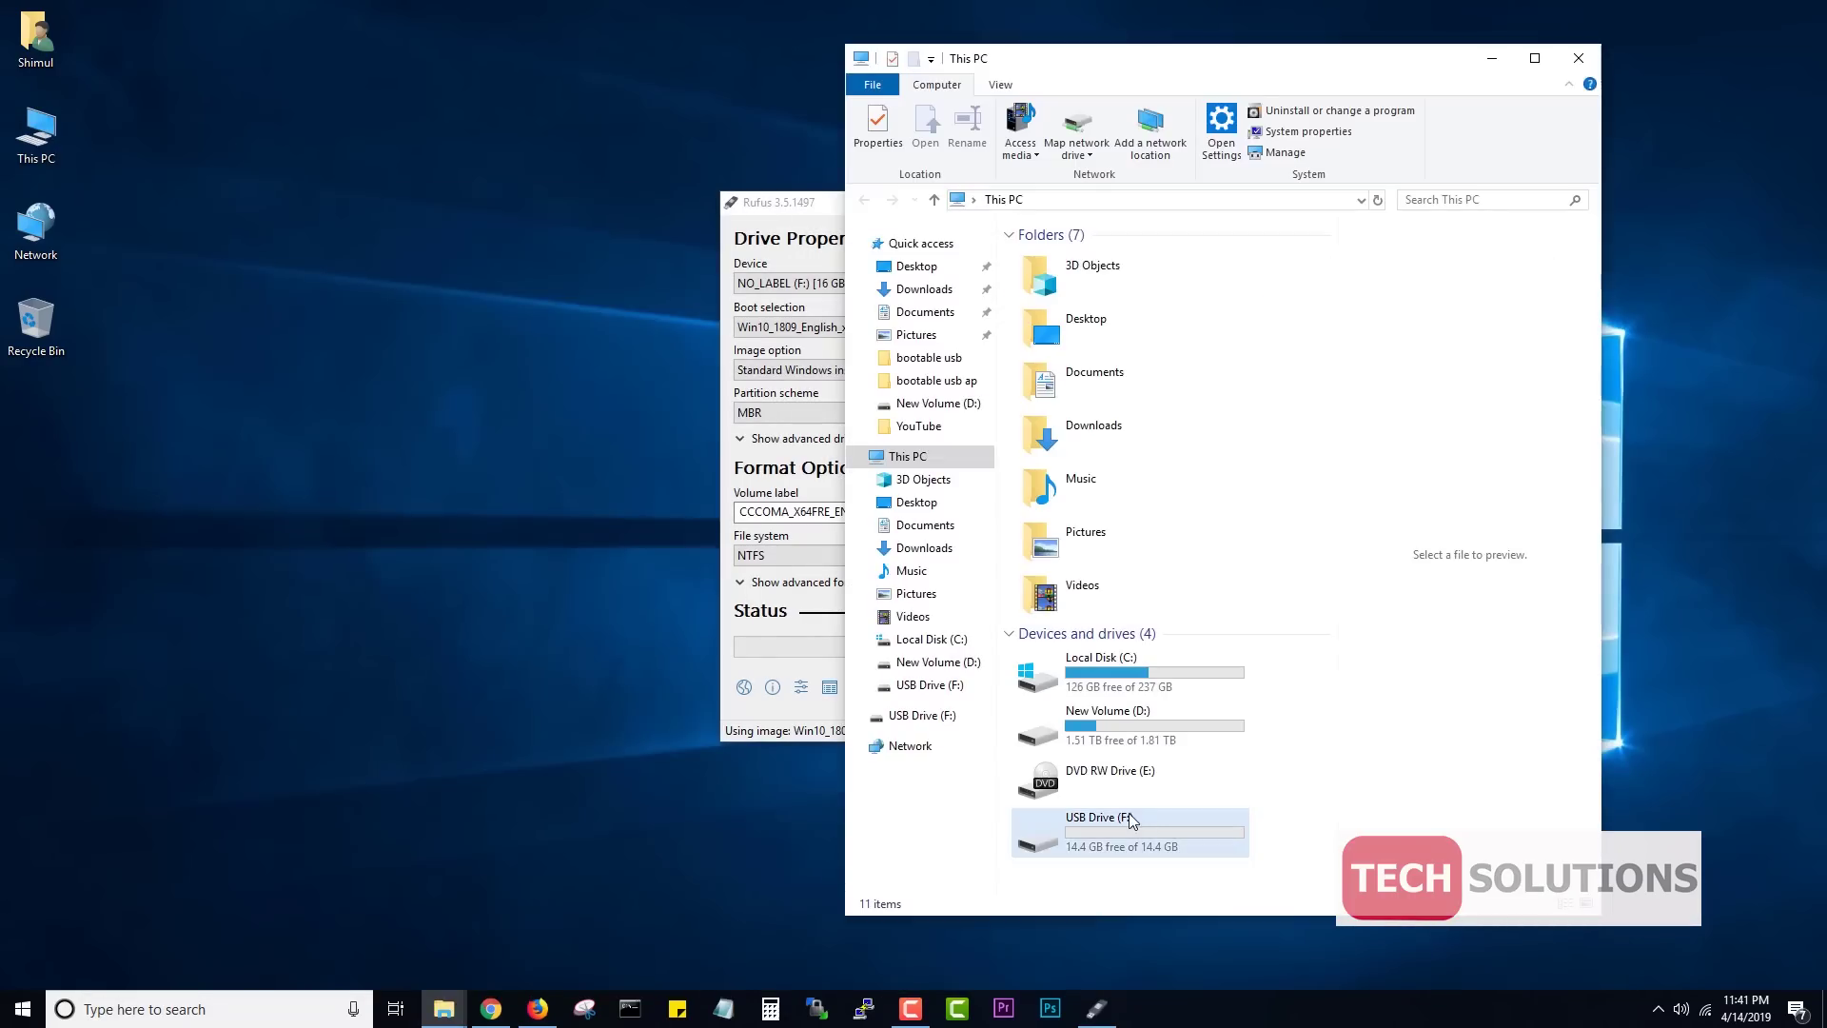
left_click(780, 208)
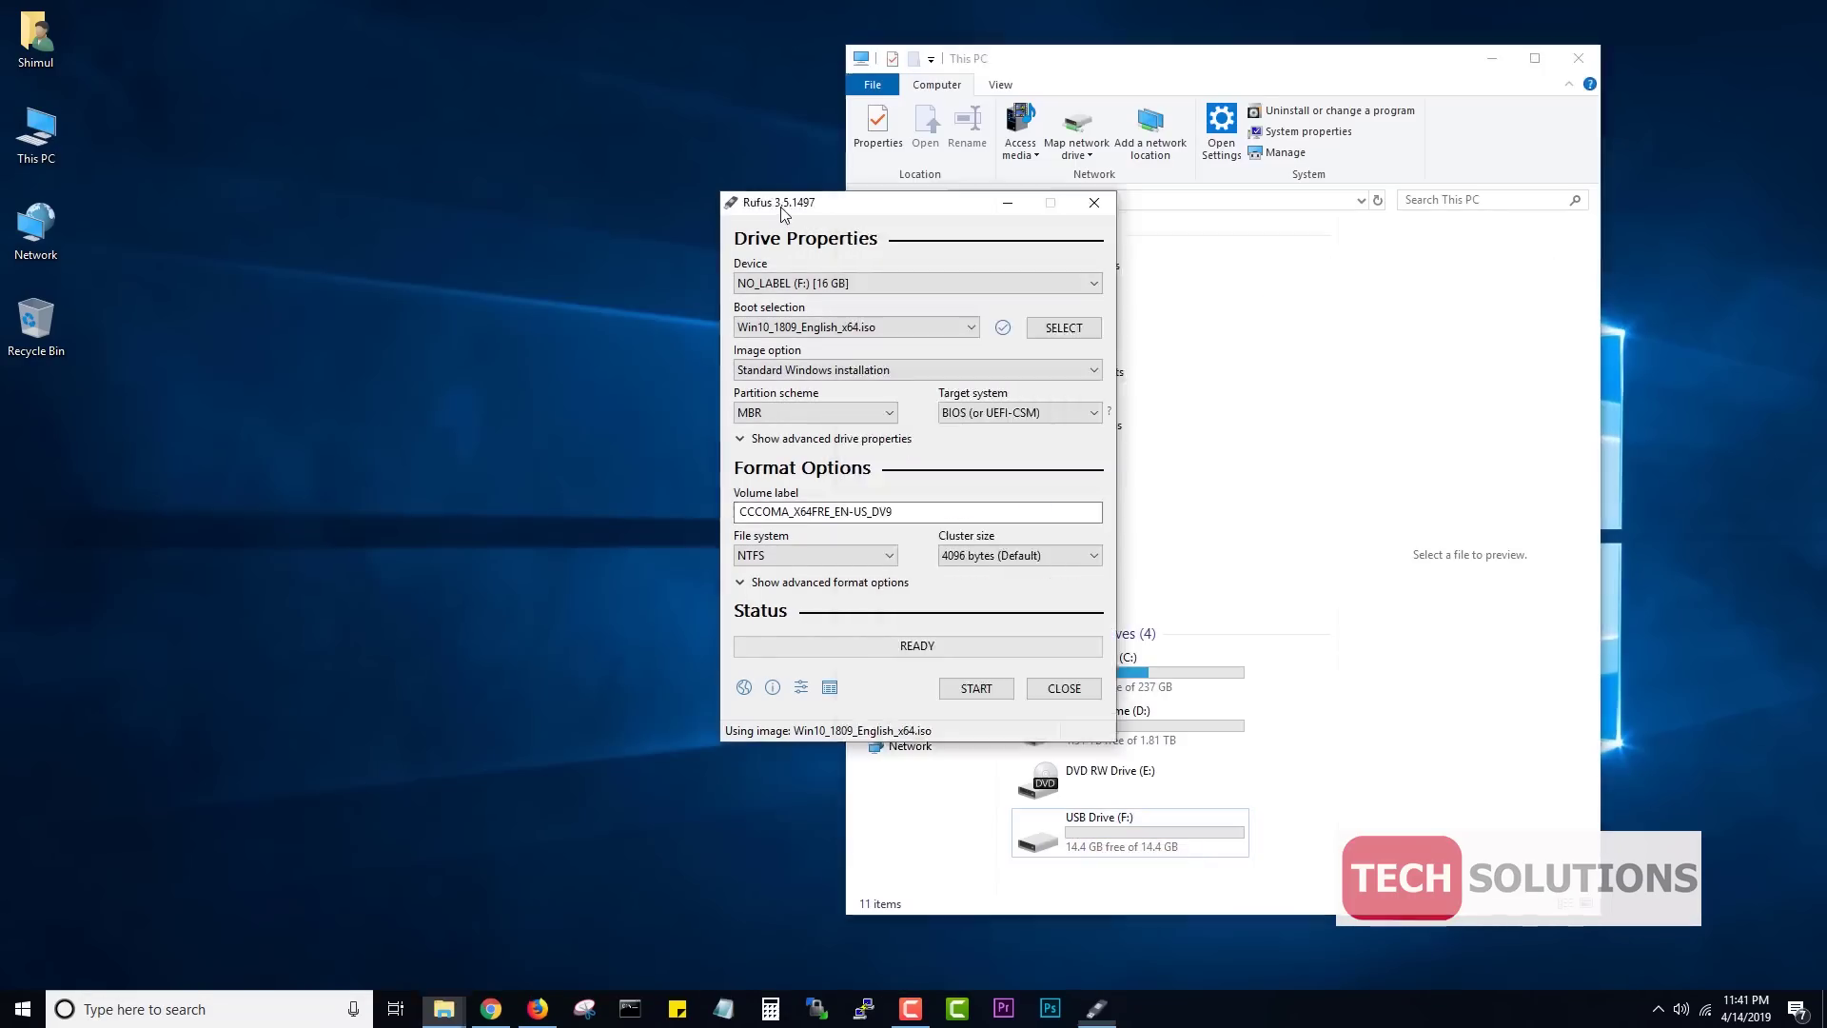
left_click_drag(781, 207, 400, 168)
- Replace the volume label with Windows 10 Pro
key("shift+Home")
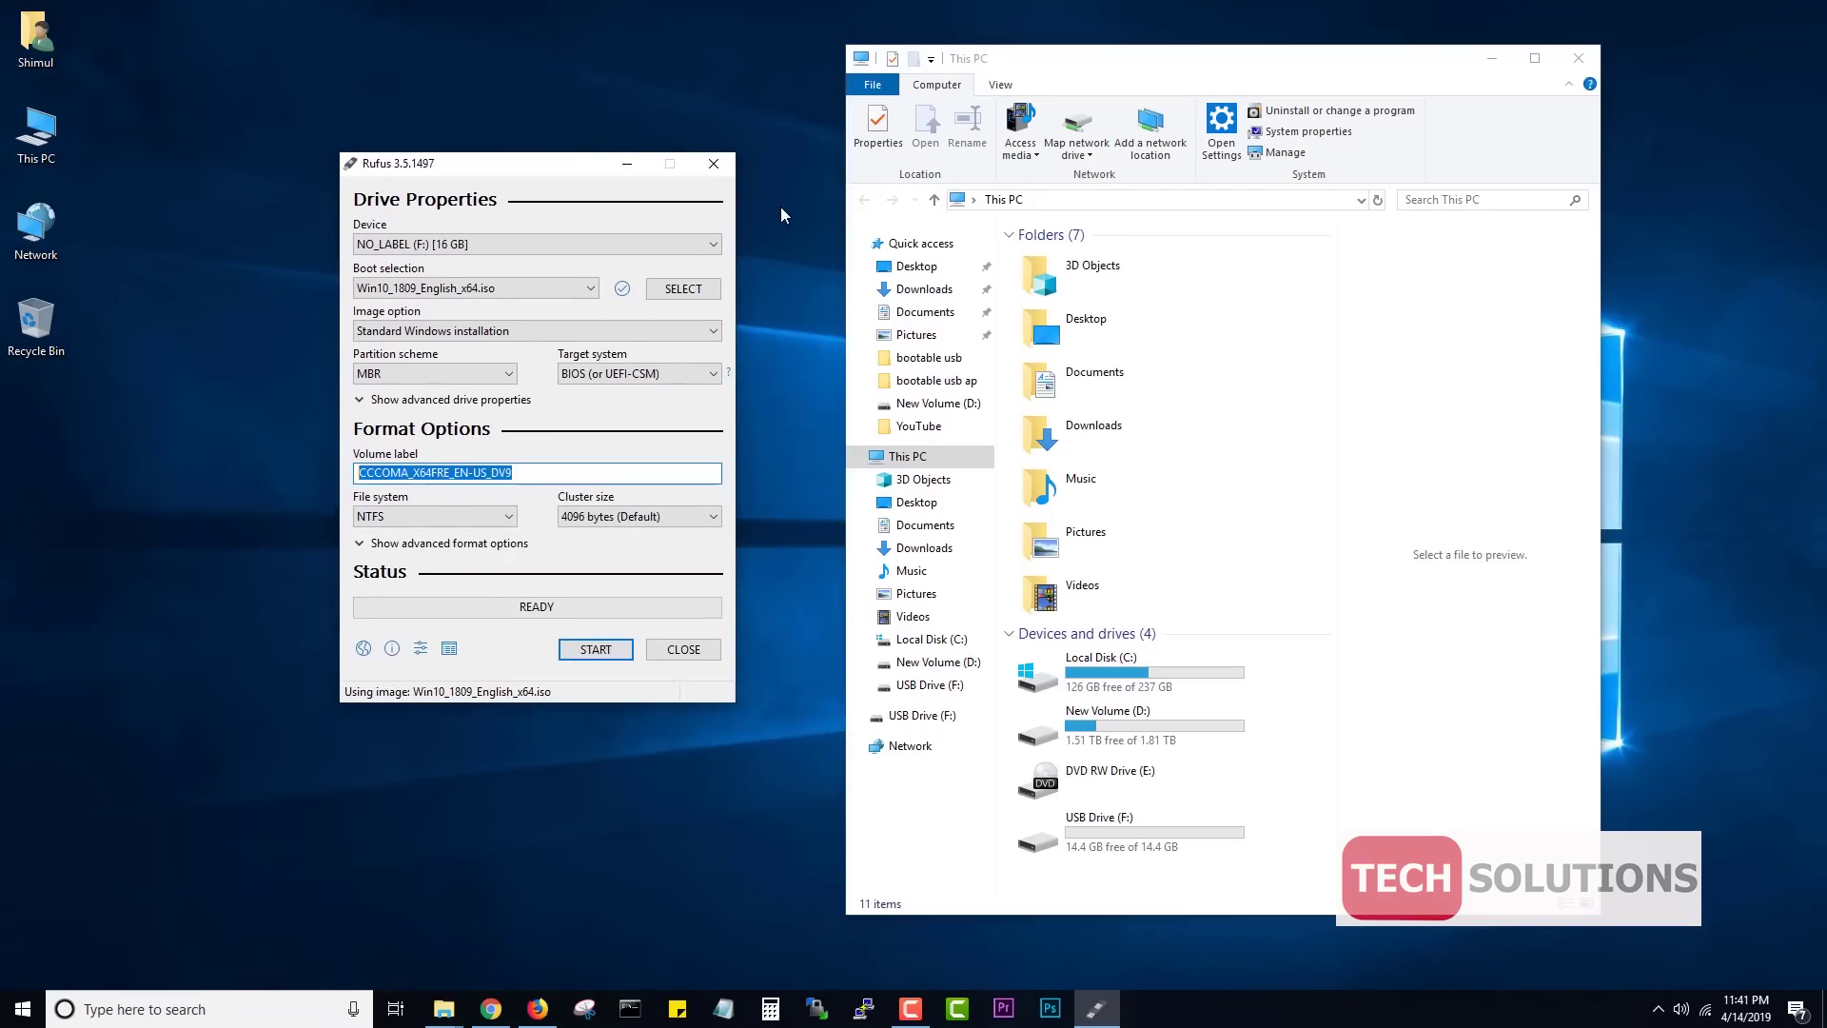
type("Win")
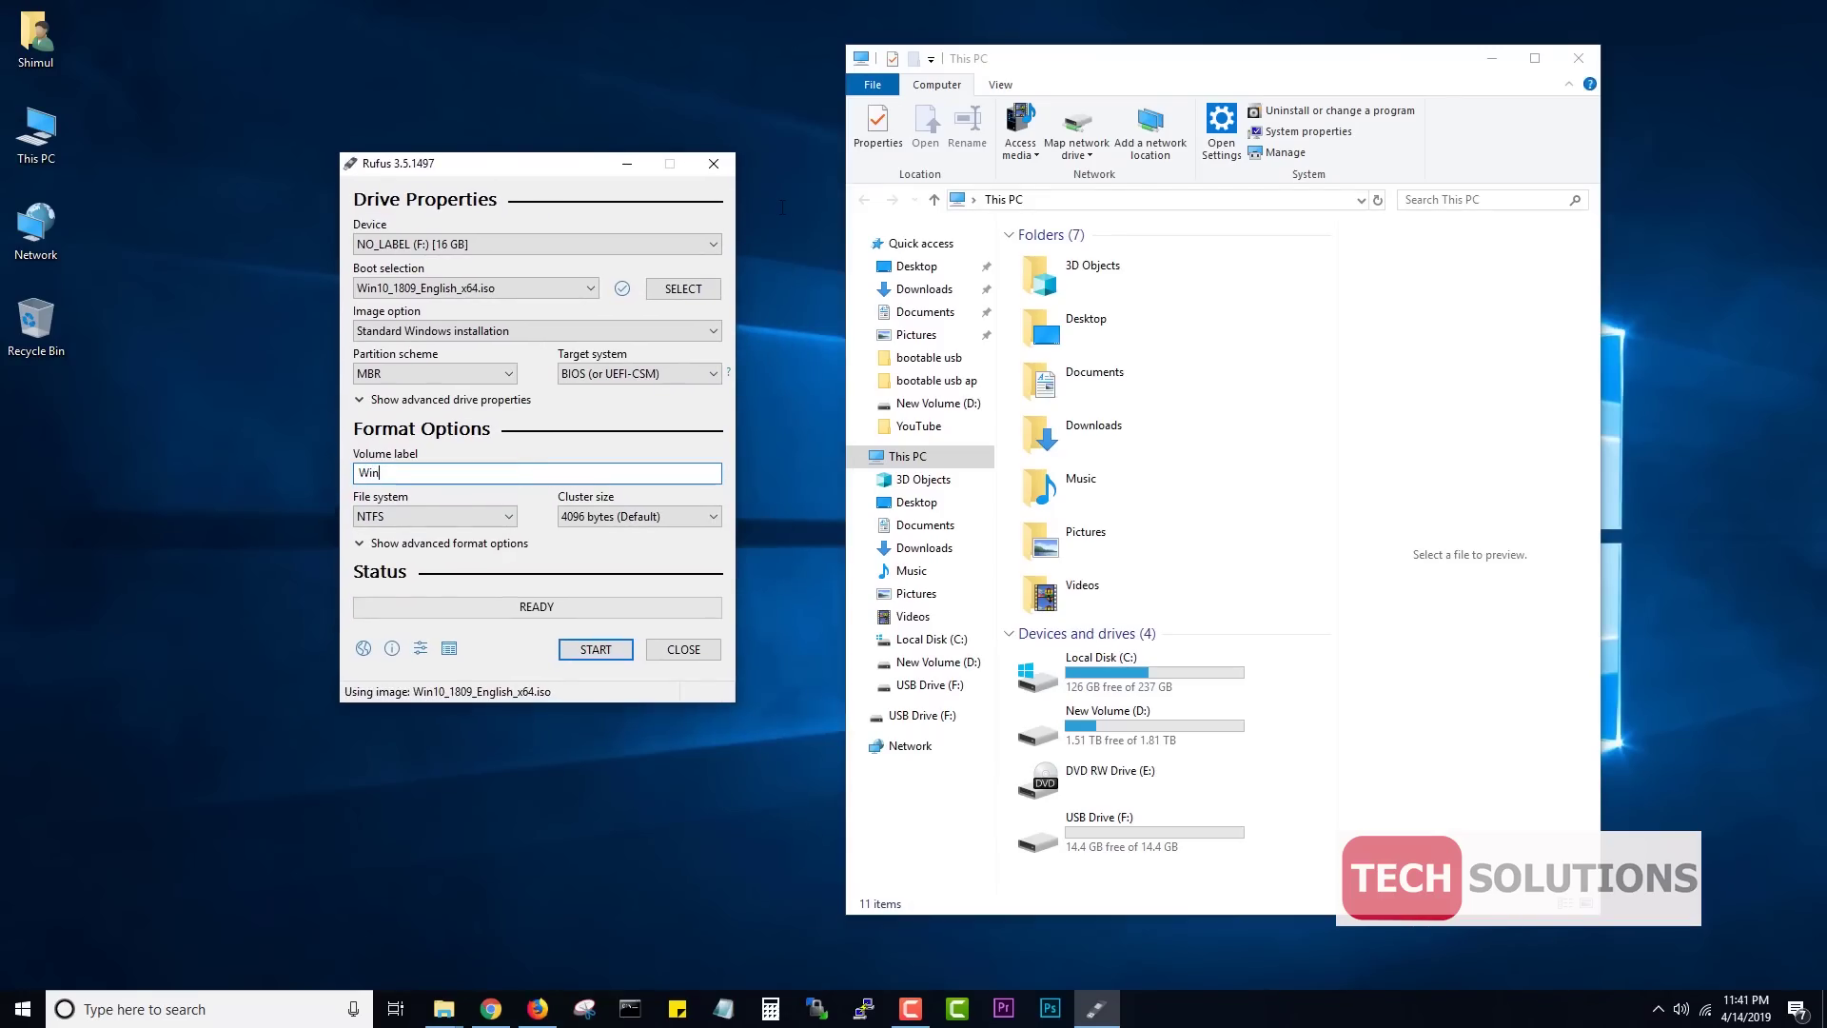
type("dows 10 Pro")
- Check the available file system options for the USB drive without changing the selection
key("Tab")
key("alt+Down")
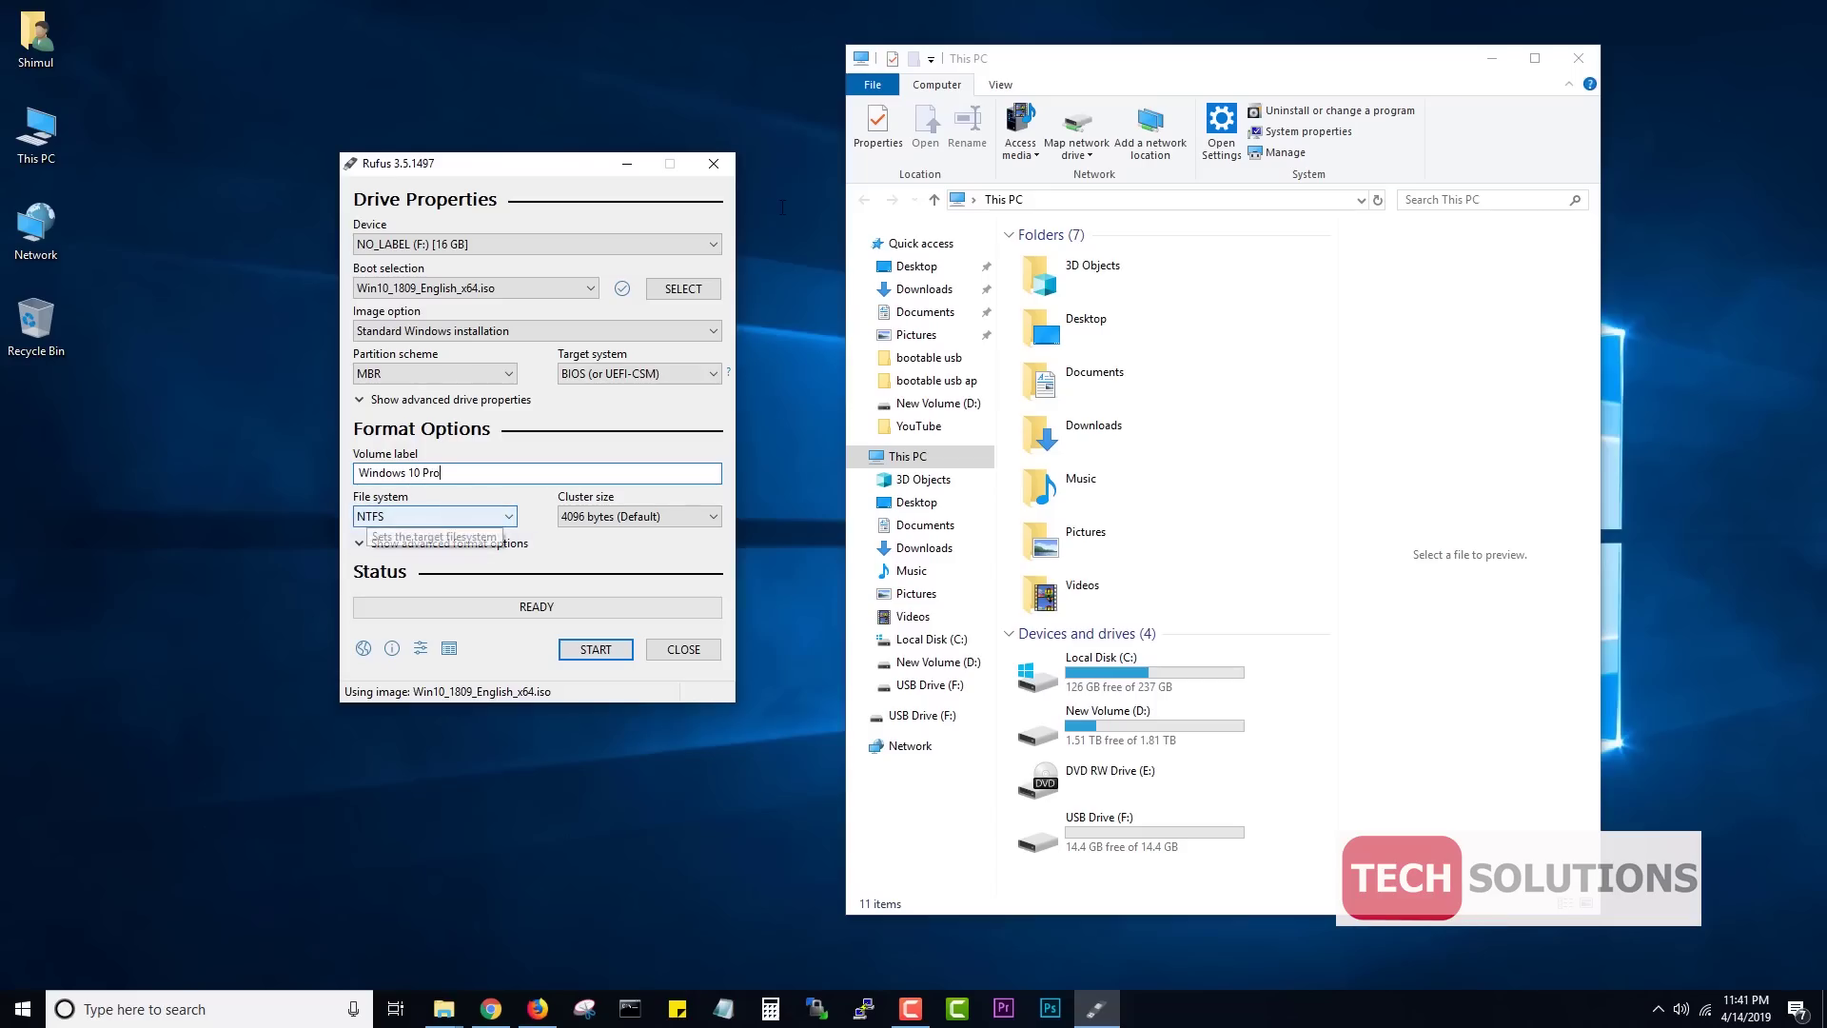
key("Escape")
key("alt+Down")
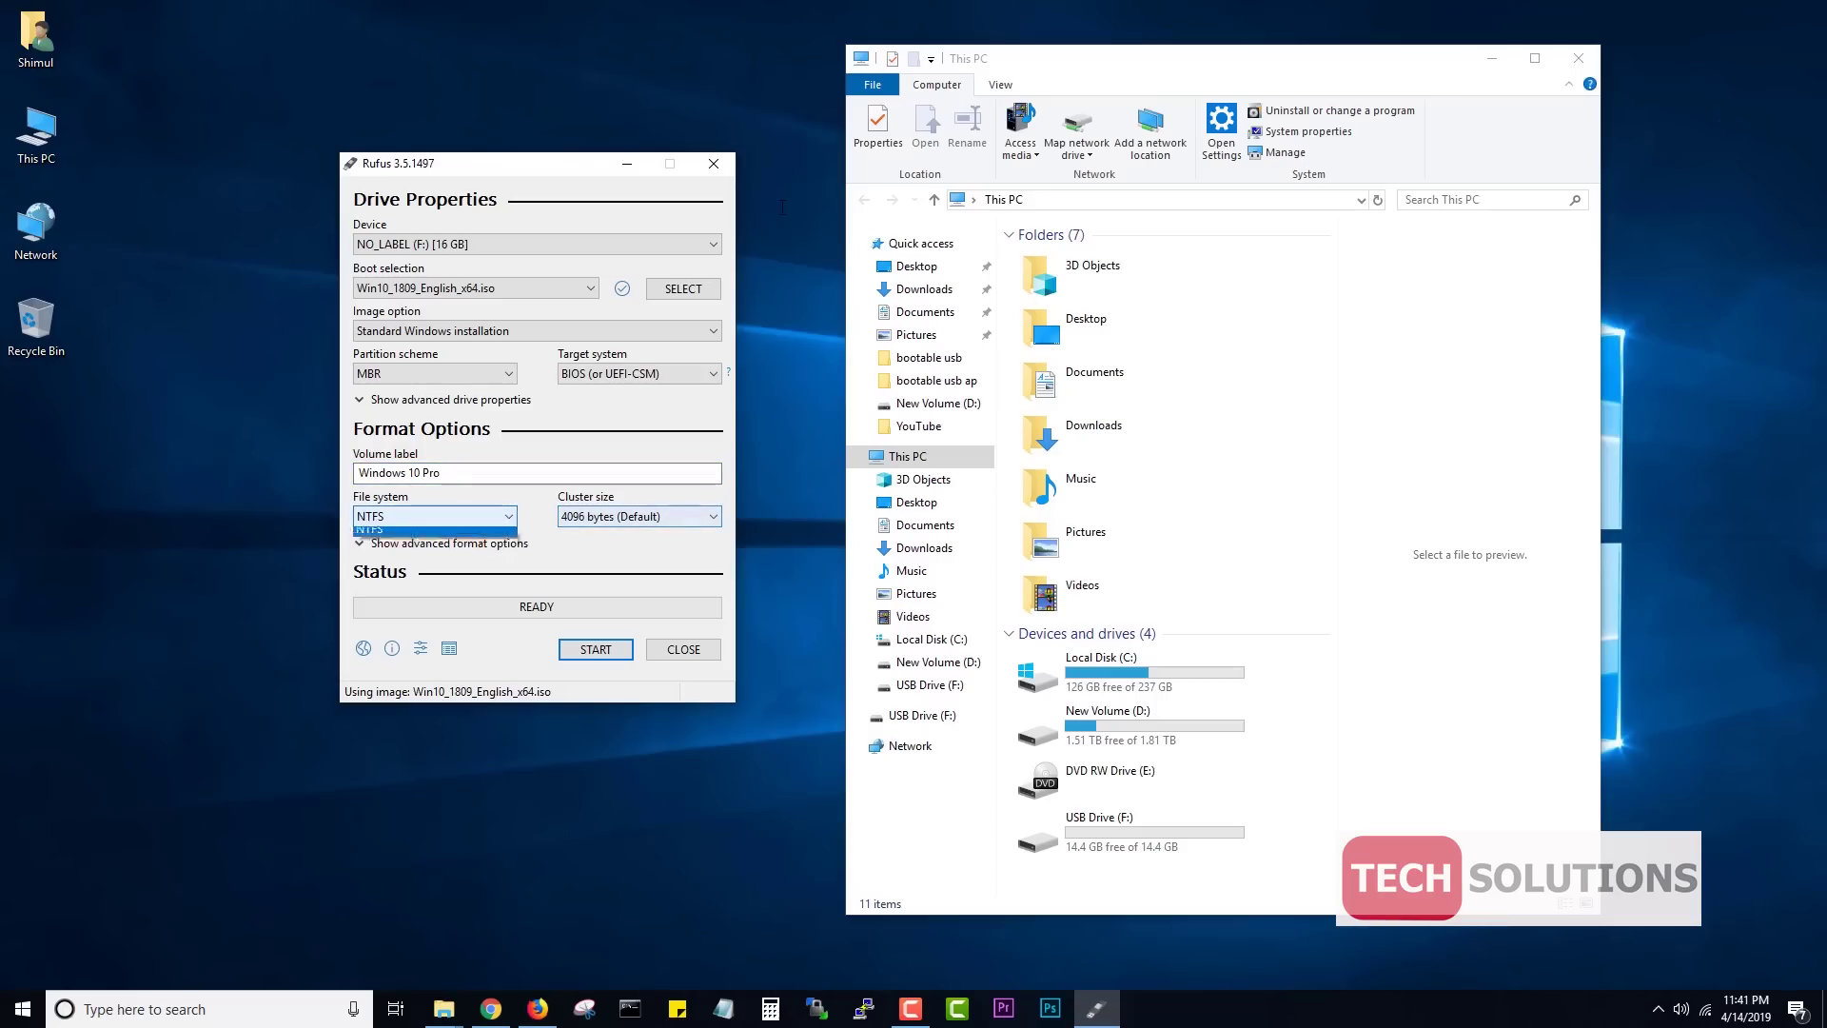
key("Escape")
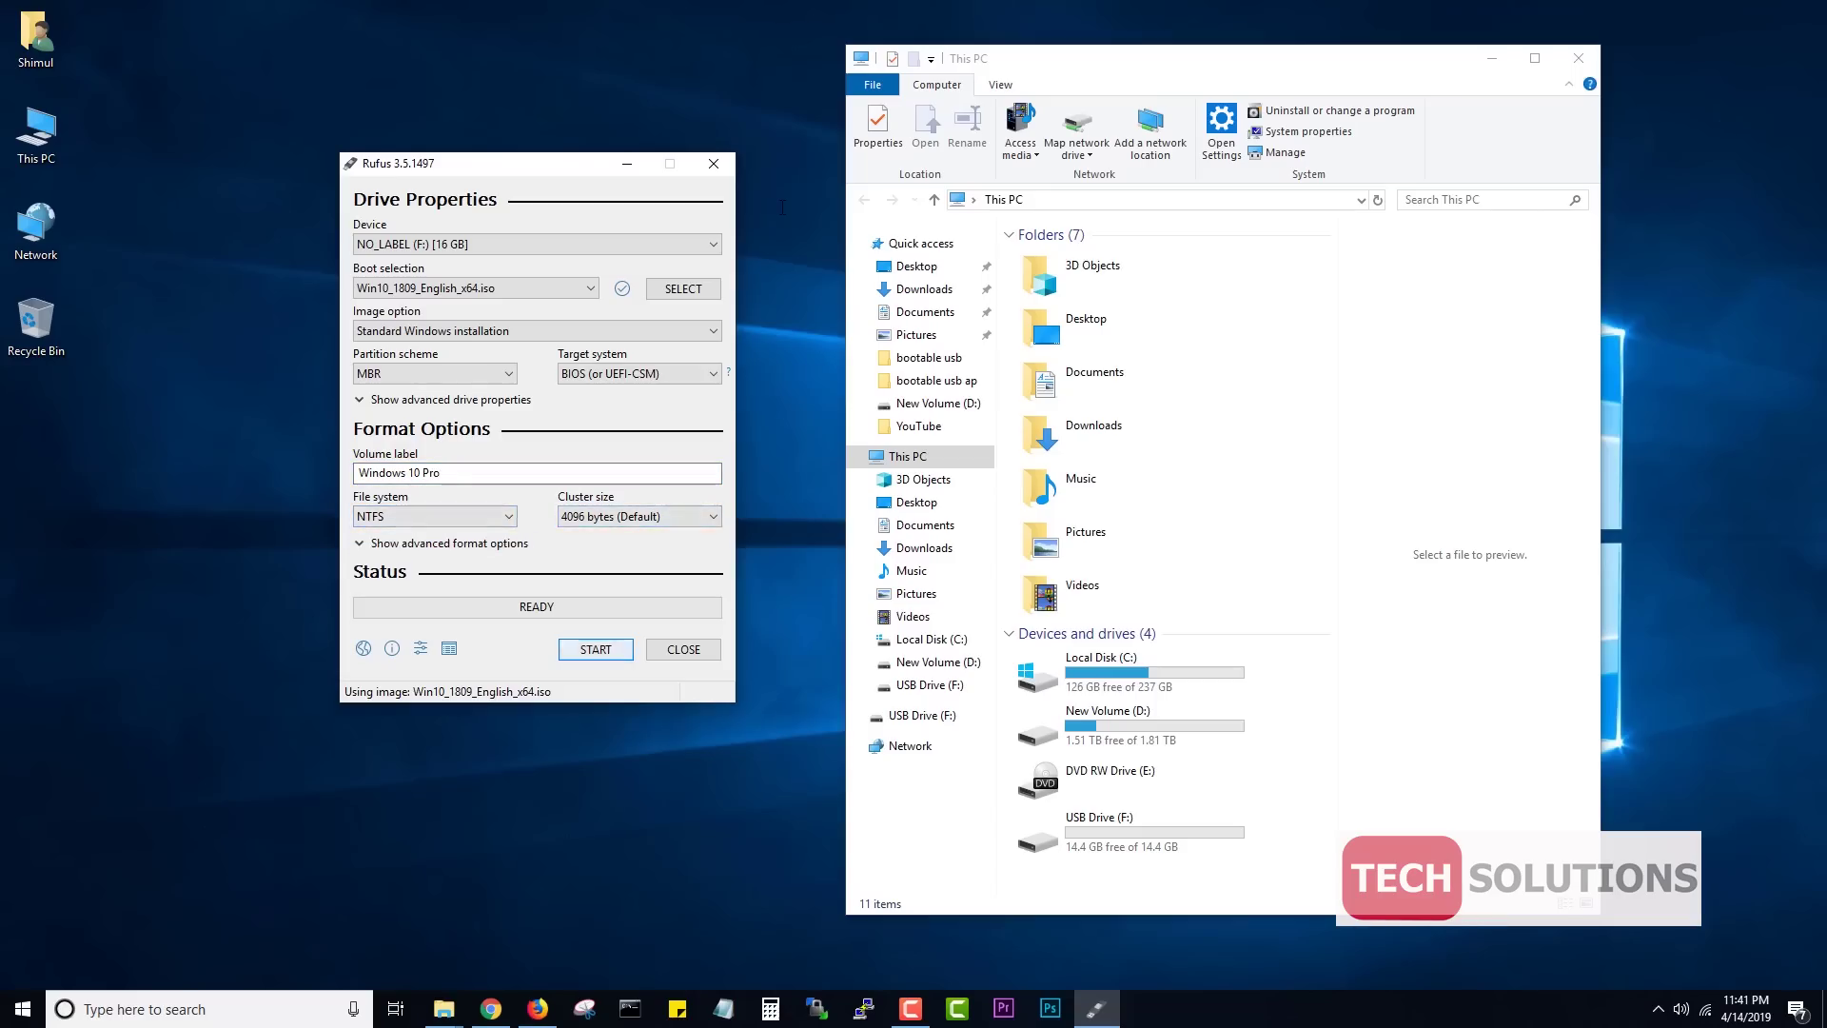
- Start writing the Windows image to the USB drive and accept erasing all data on it
left_click(594, 649)
key("Return")
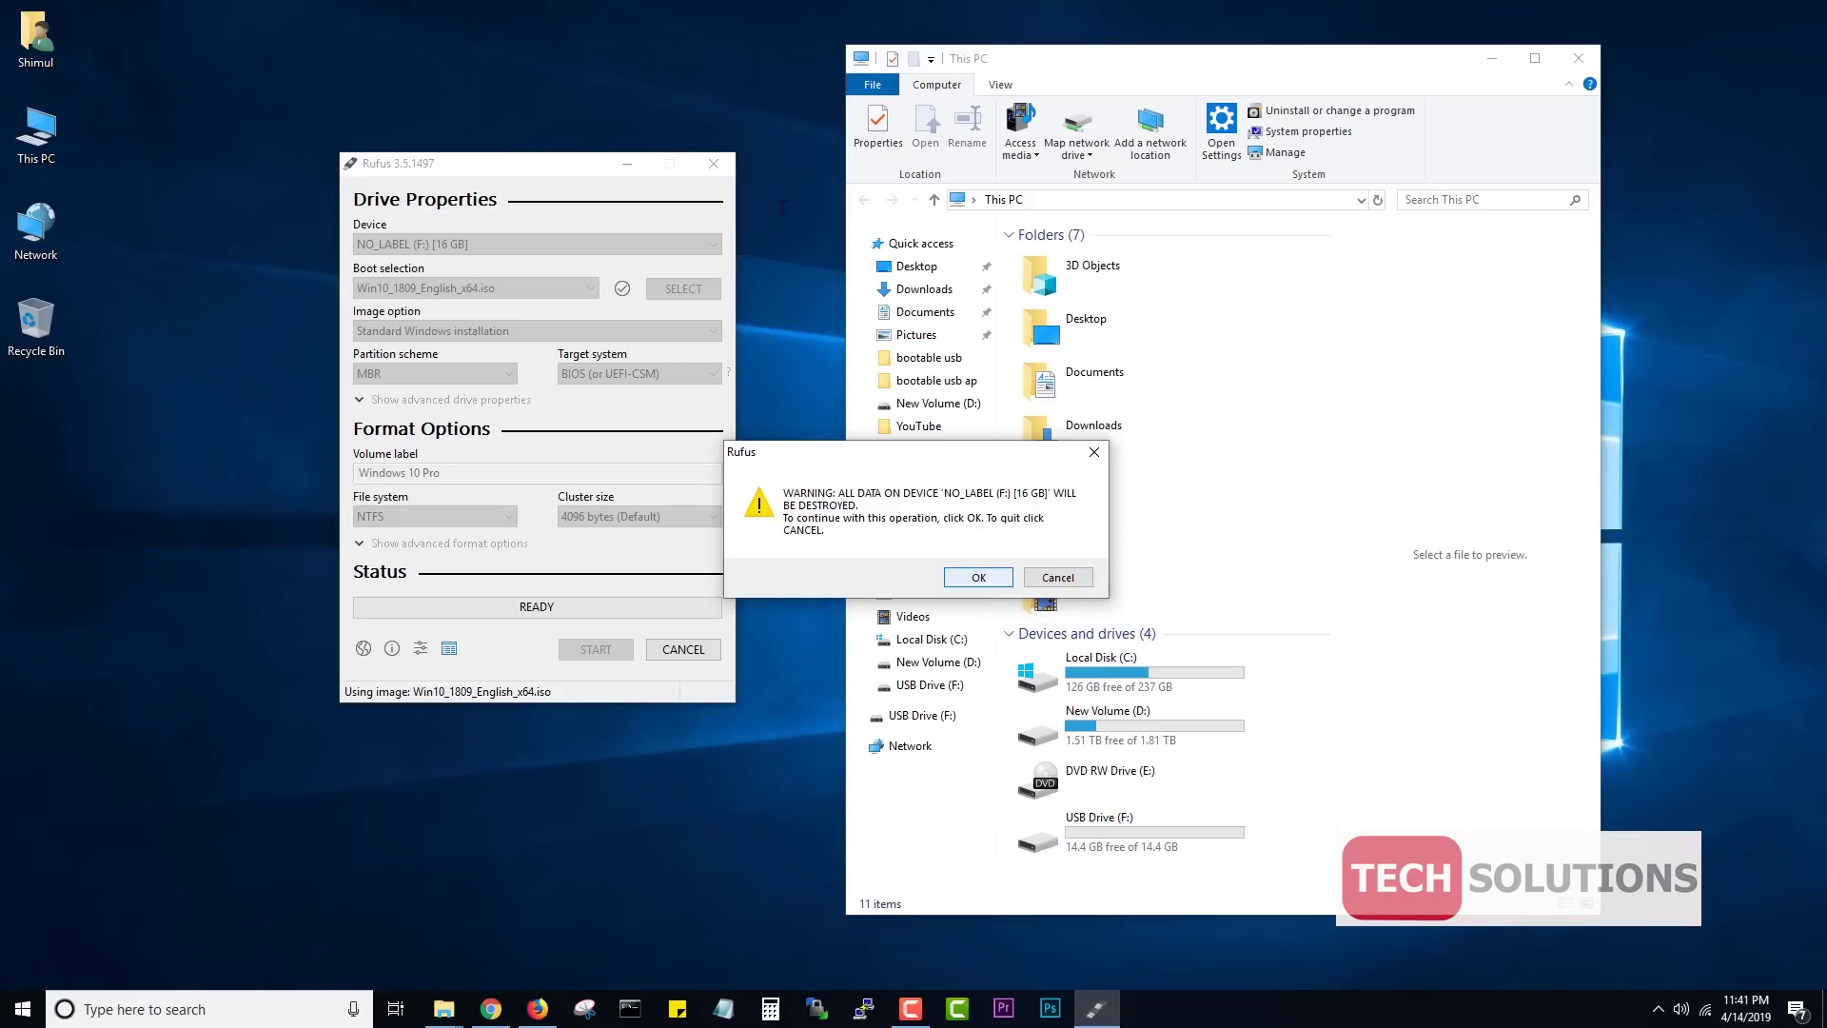
key("Return")
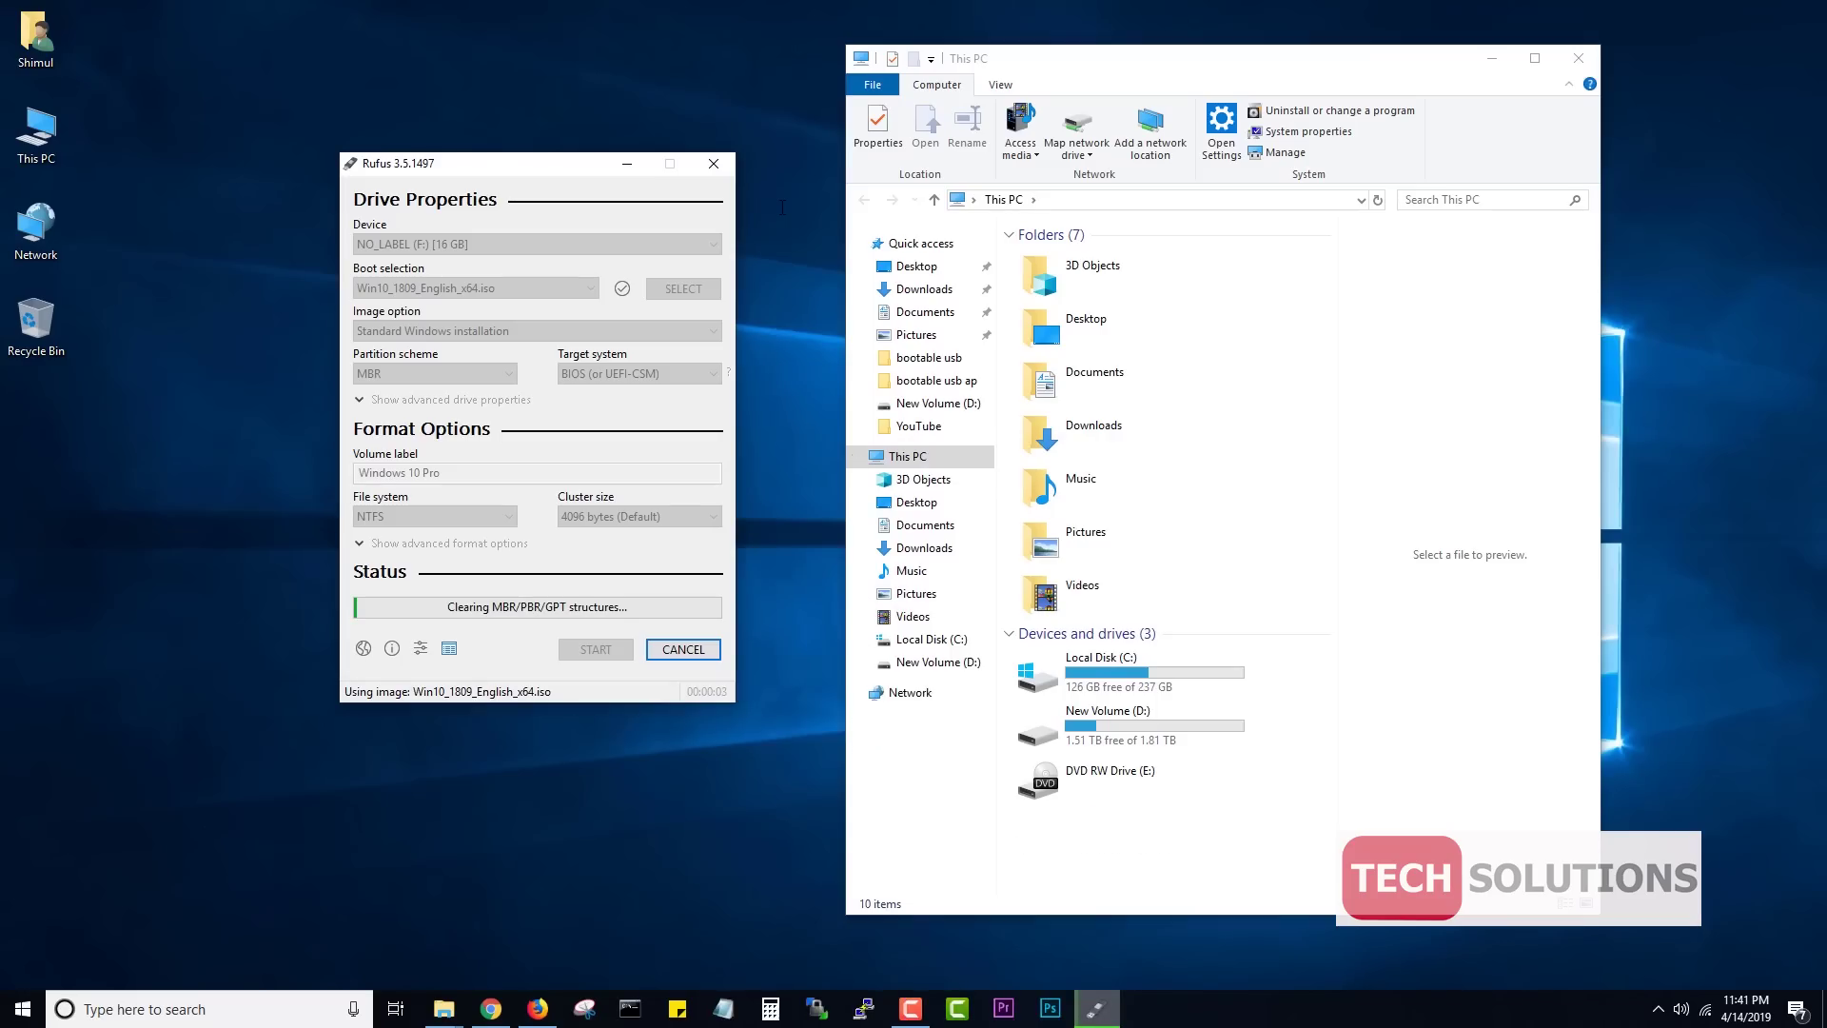
- Maximize This PC and bring Rufus back in front to check the writing progress
left_click_drag(538, 163, 1150, 148)
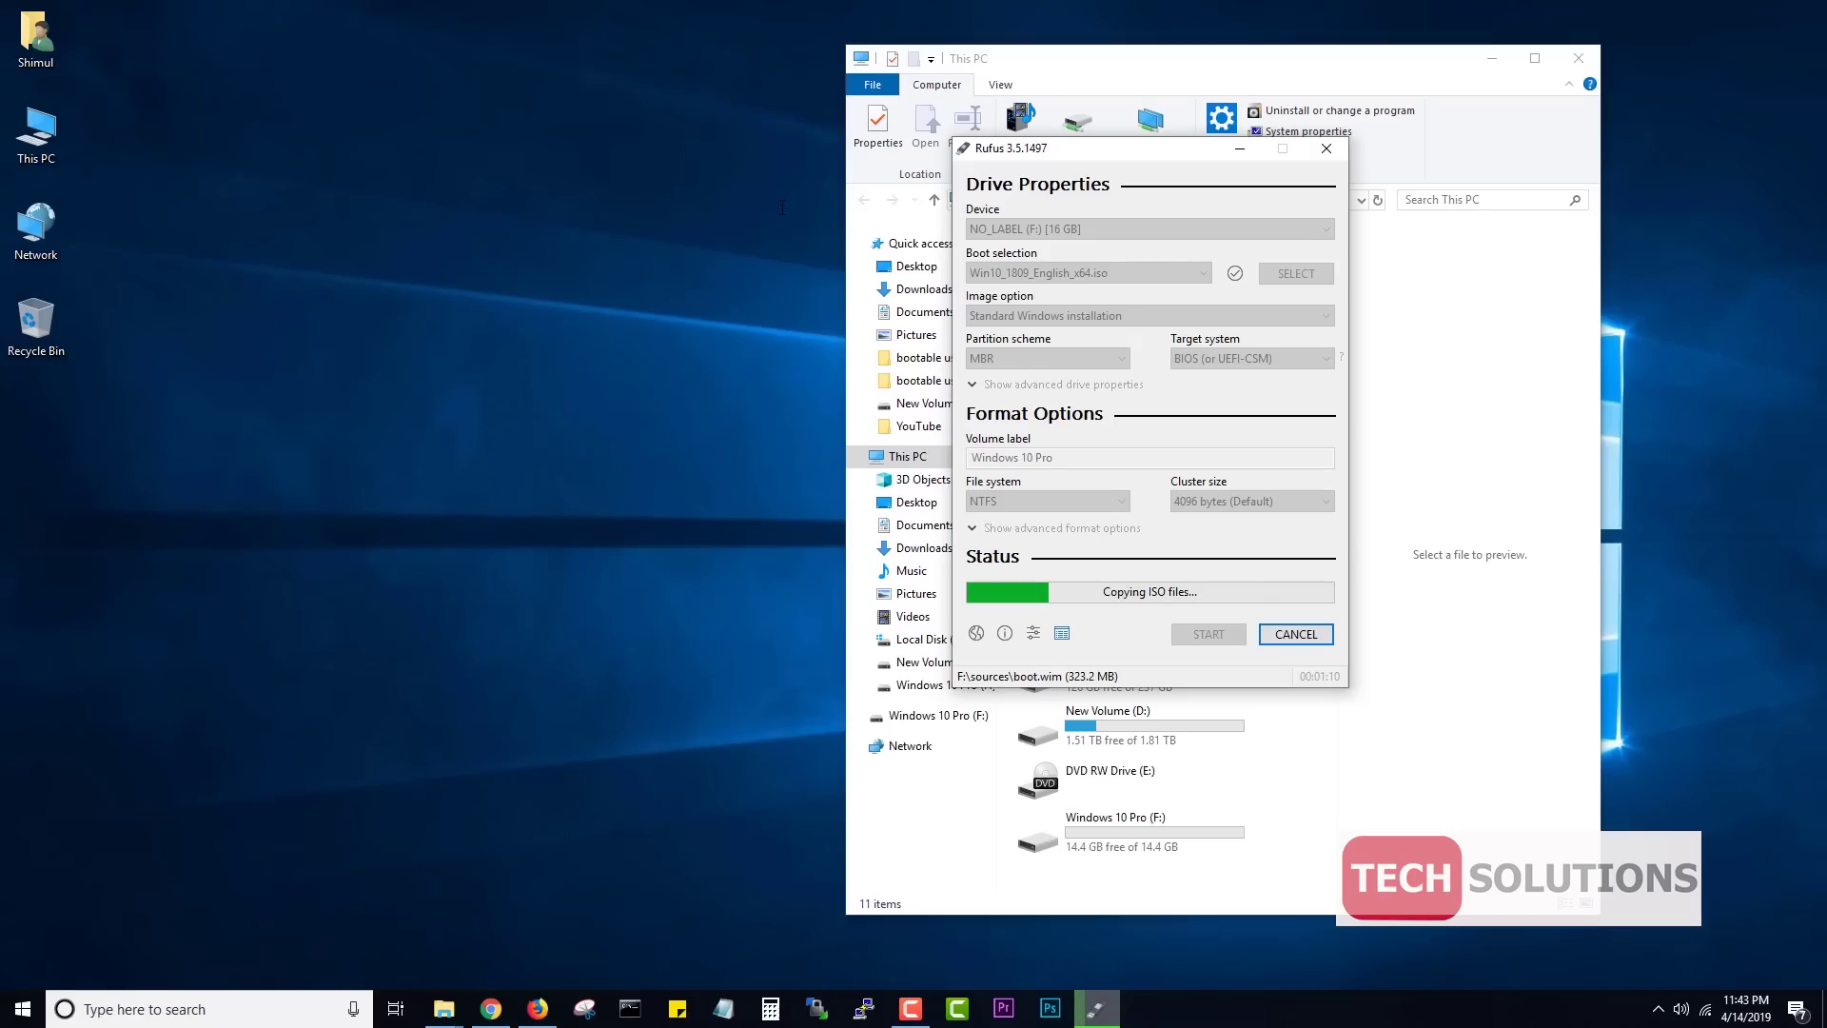
left_click(1533, 58)
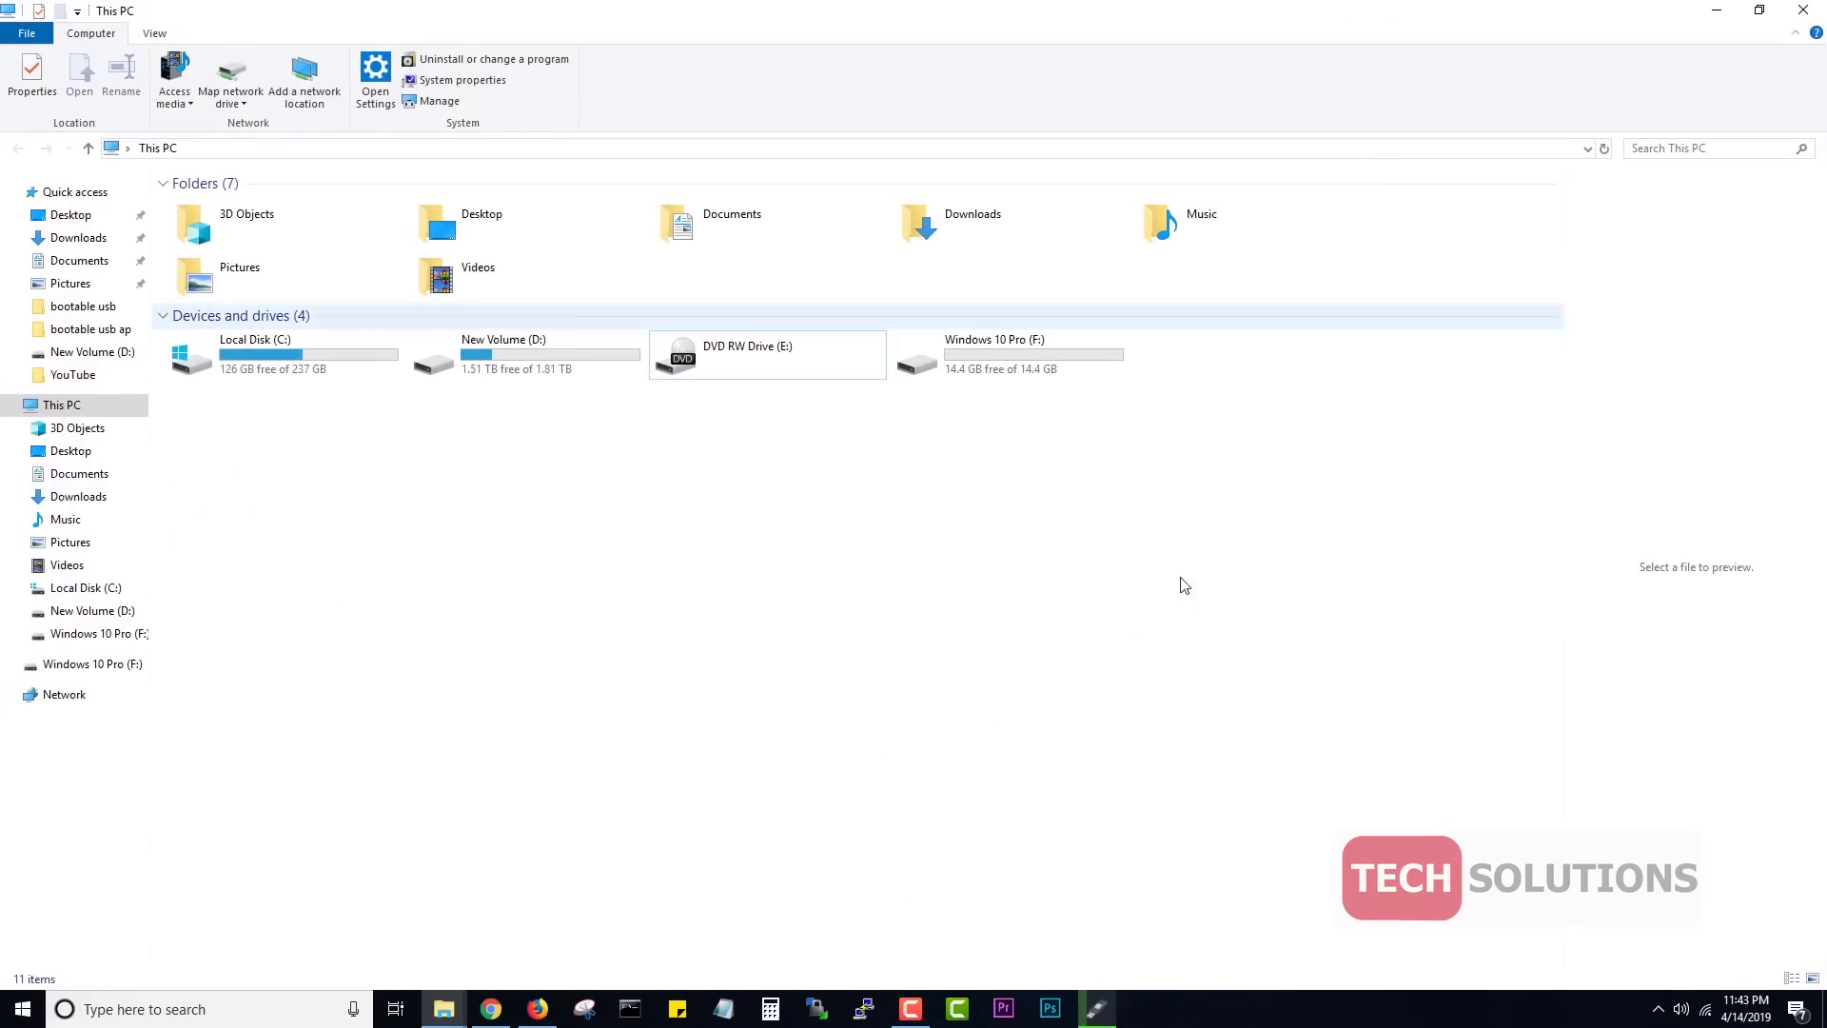
left_click(1098, 1010)
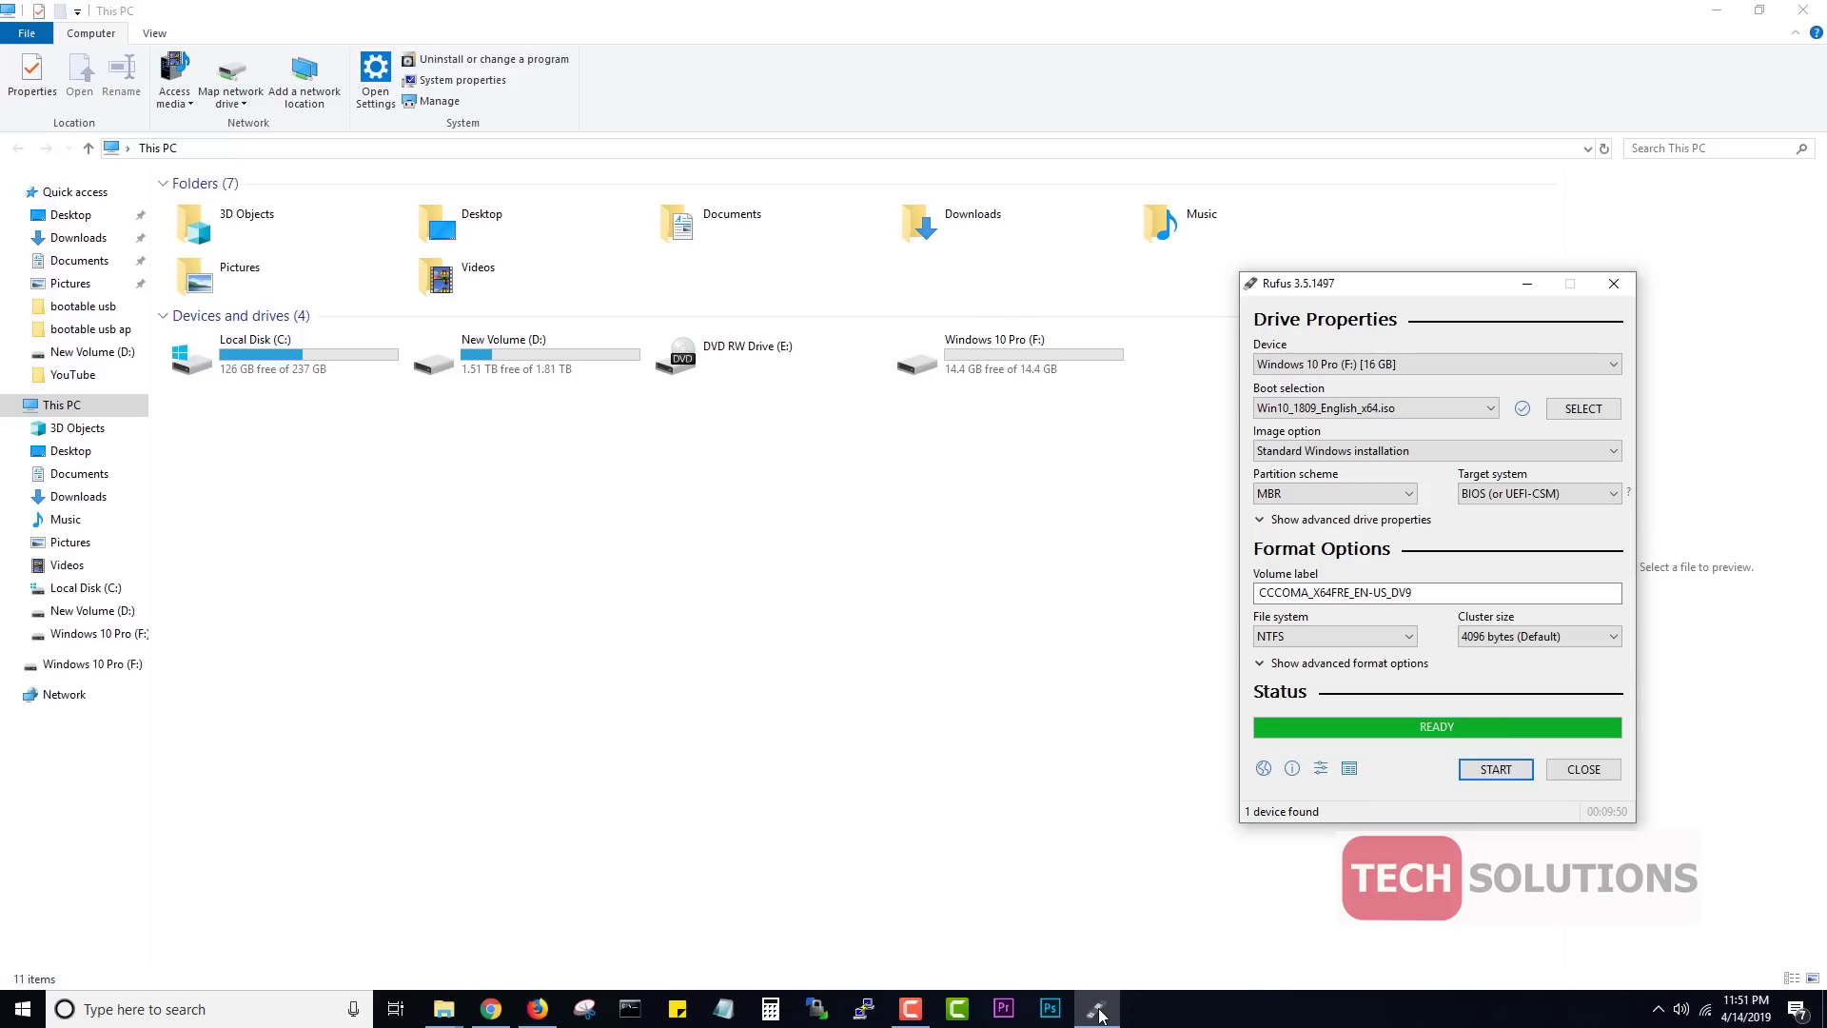
- Close Rufus and check the finished Windows 10 Pro (F:) drive in File Explorer
key("Tab")
key("Return")
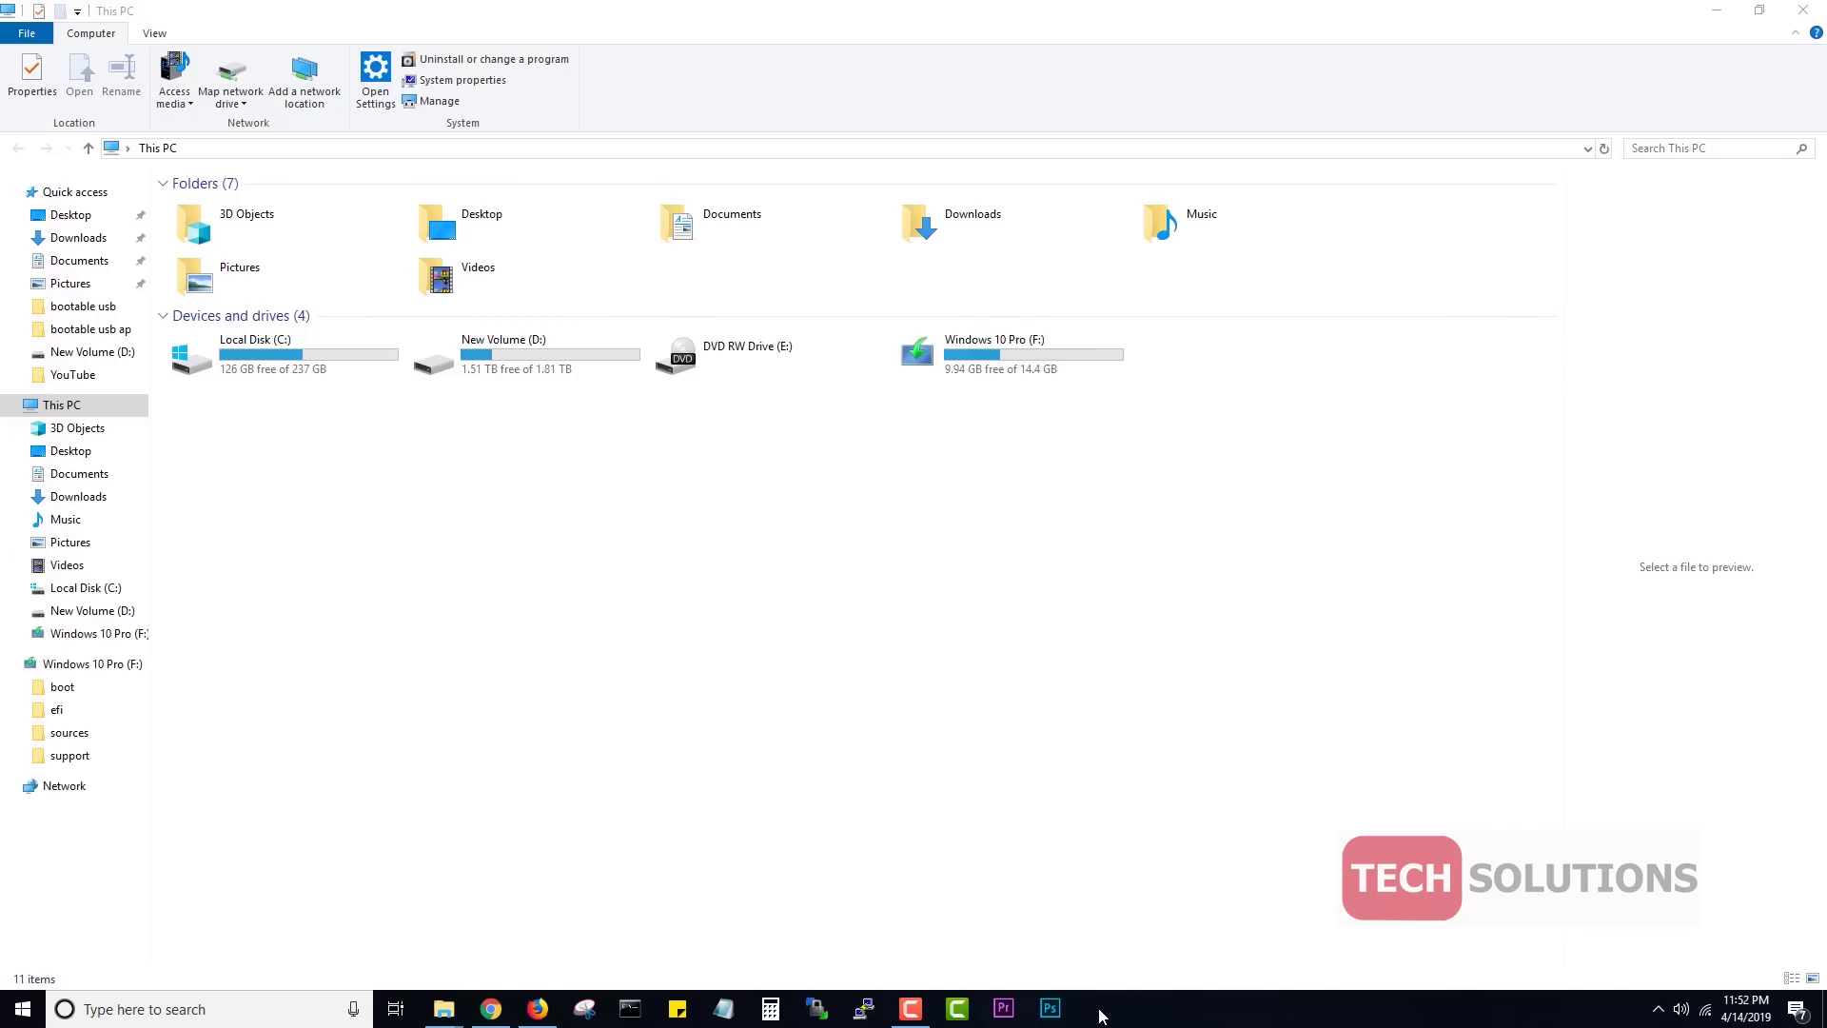
double_click(915, 328)
left_click(1803, 10)
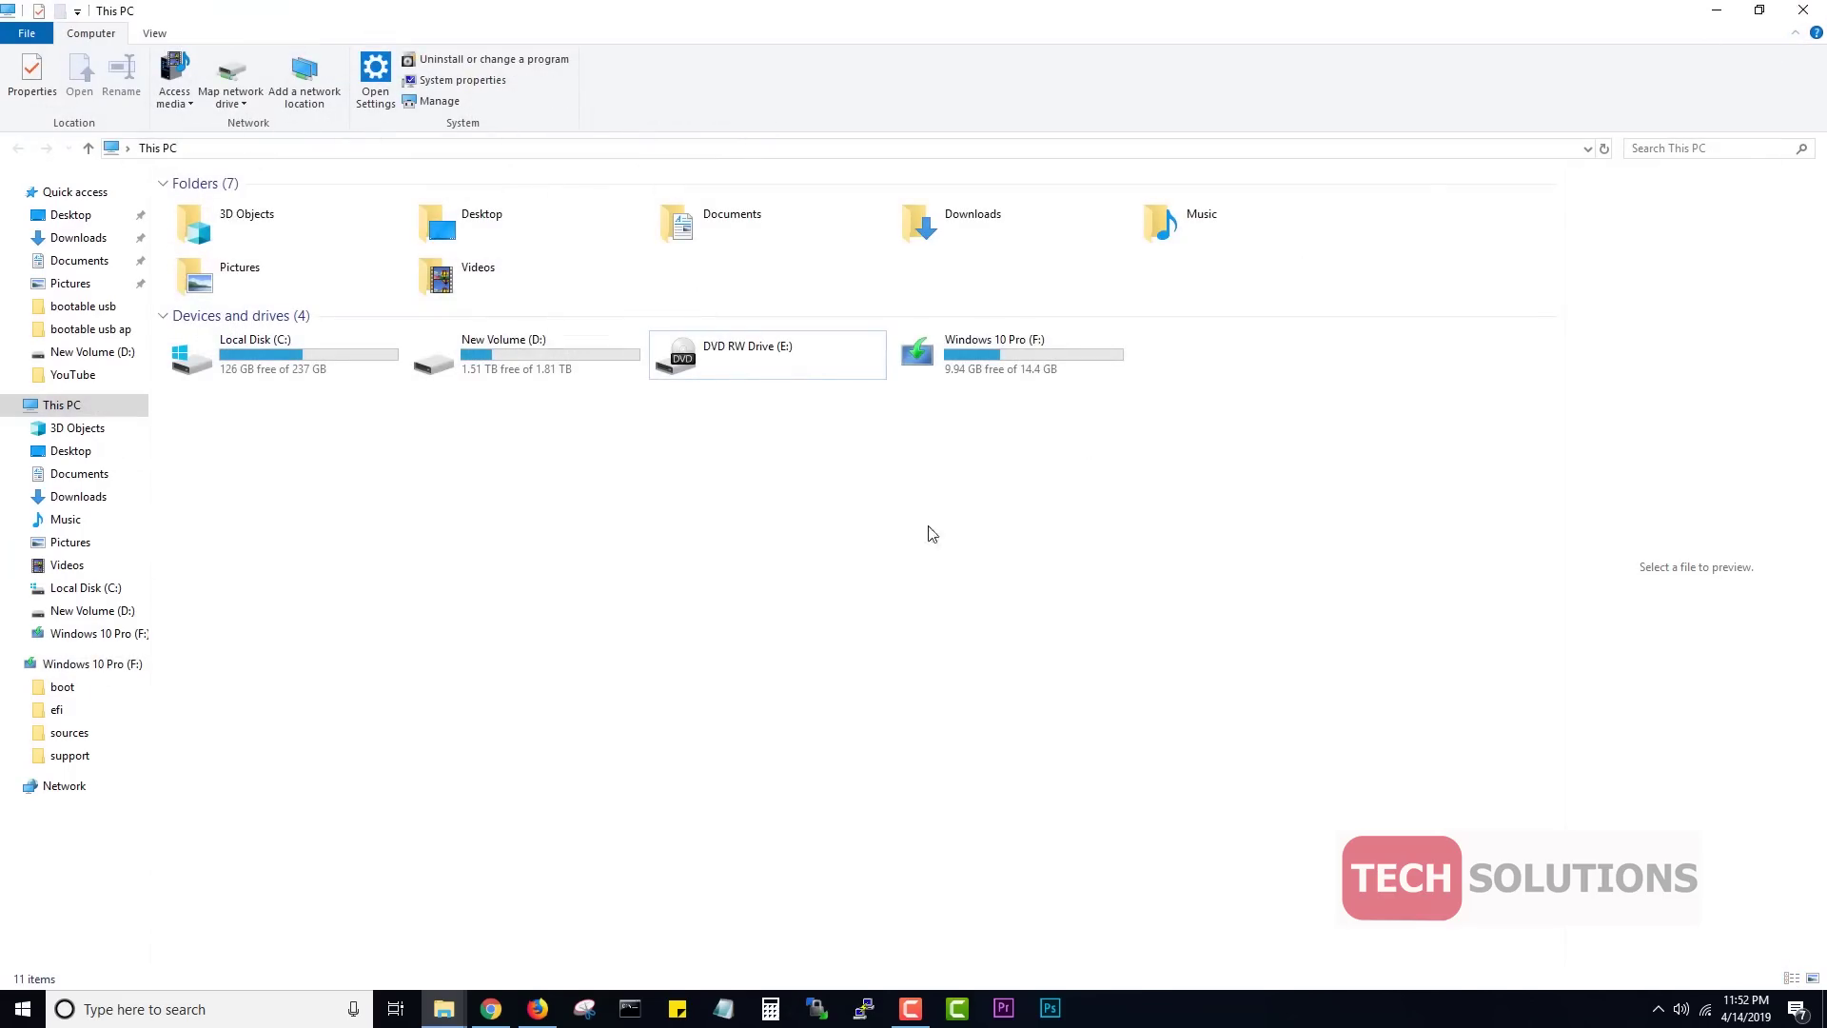